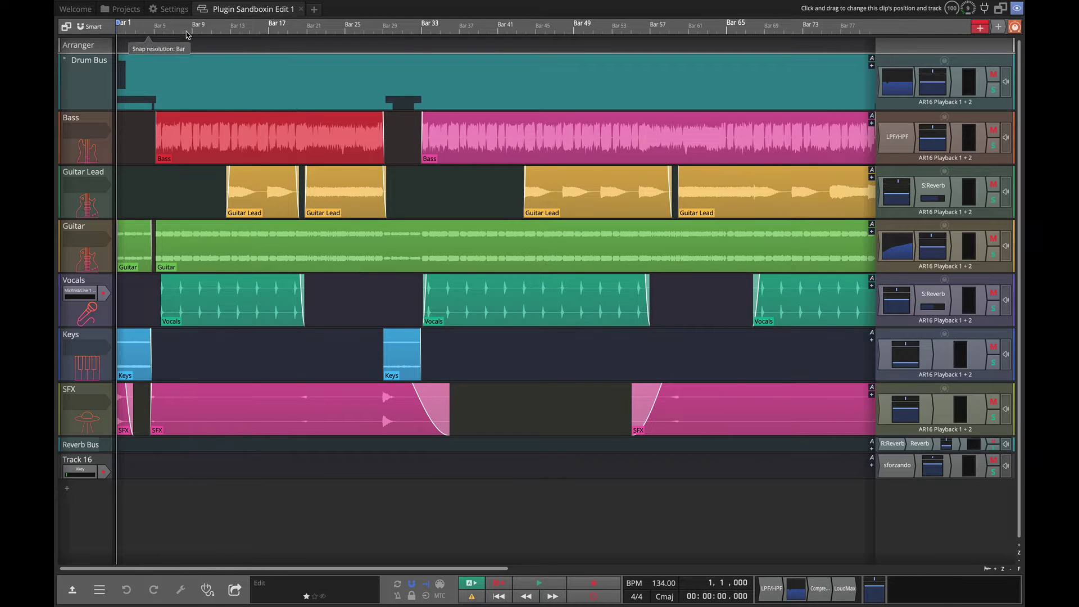
Show the Settings > Plugins page with each plugin's Show and Sandbox columns
left_click(169, 9)
left_click(96, 193)
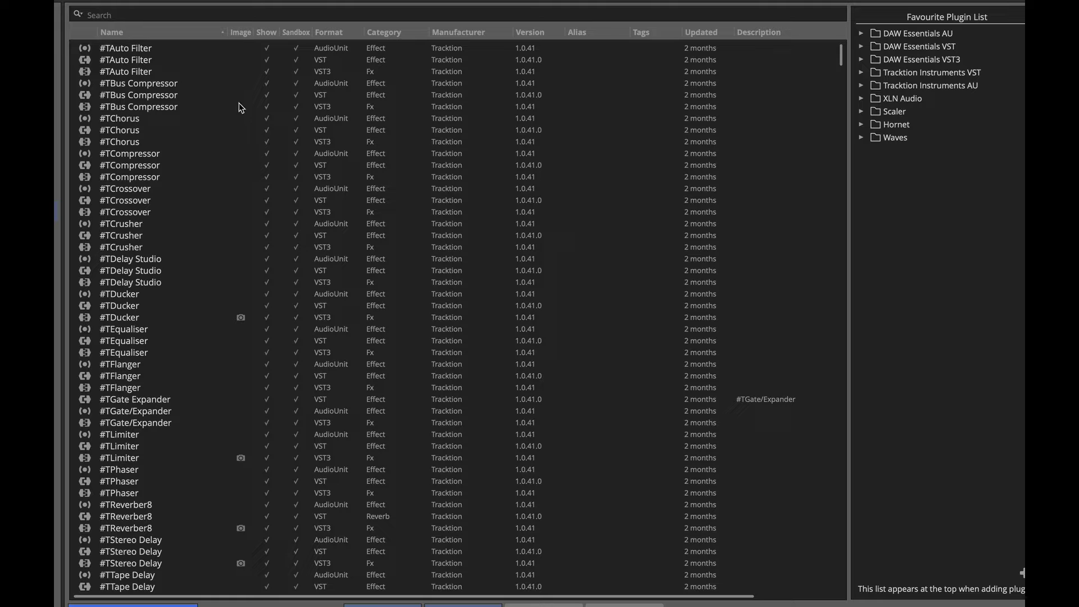
Open LoudMax from the footer rack, centre its window, and return to the Settings plugin list
left_click(239, 4)
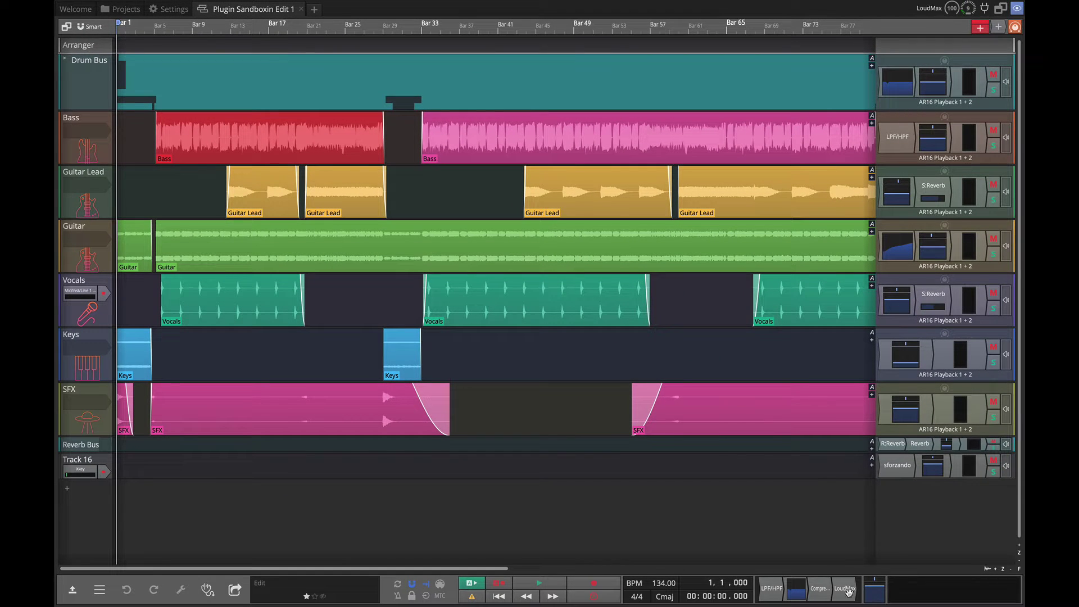
double_click(845, 588)
left_click(492, 260)
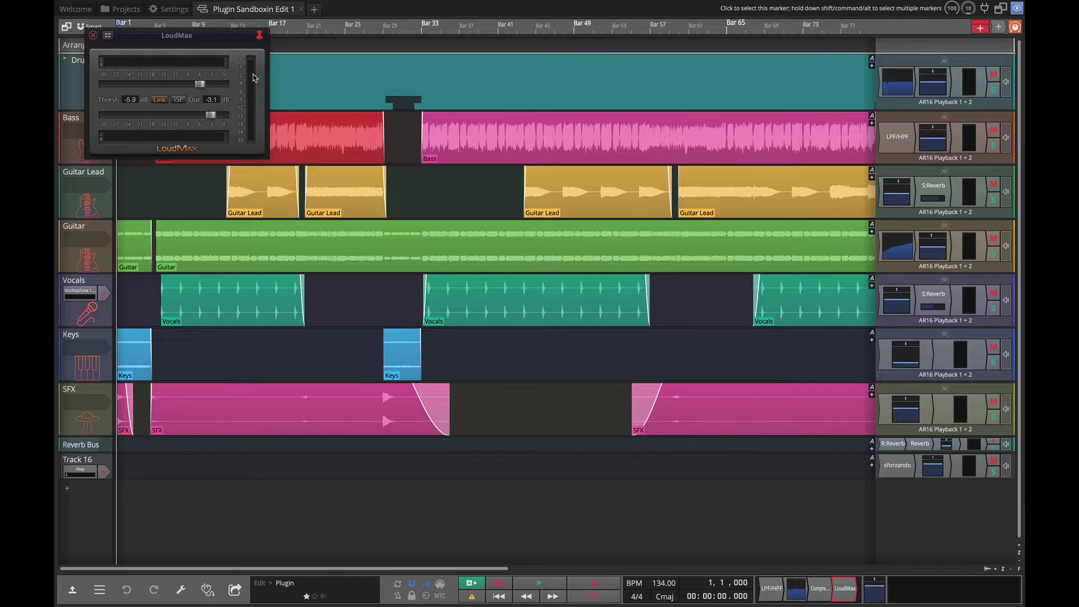
left_click_drag(219, 42, 523, 267)
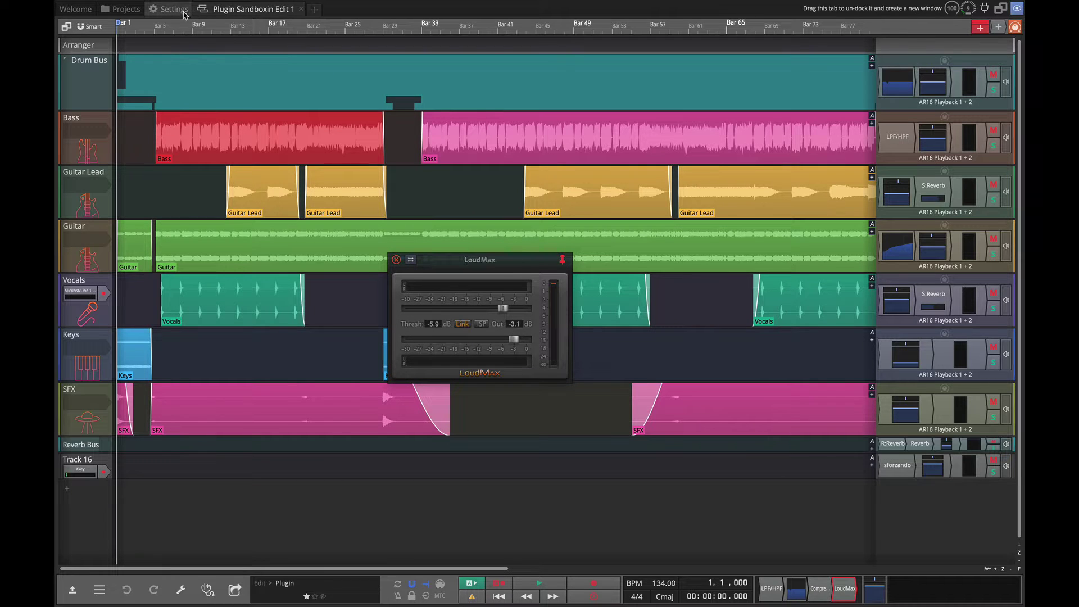
left_click(183, 11)
left_click_drag(490, 263, 502, 260)
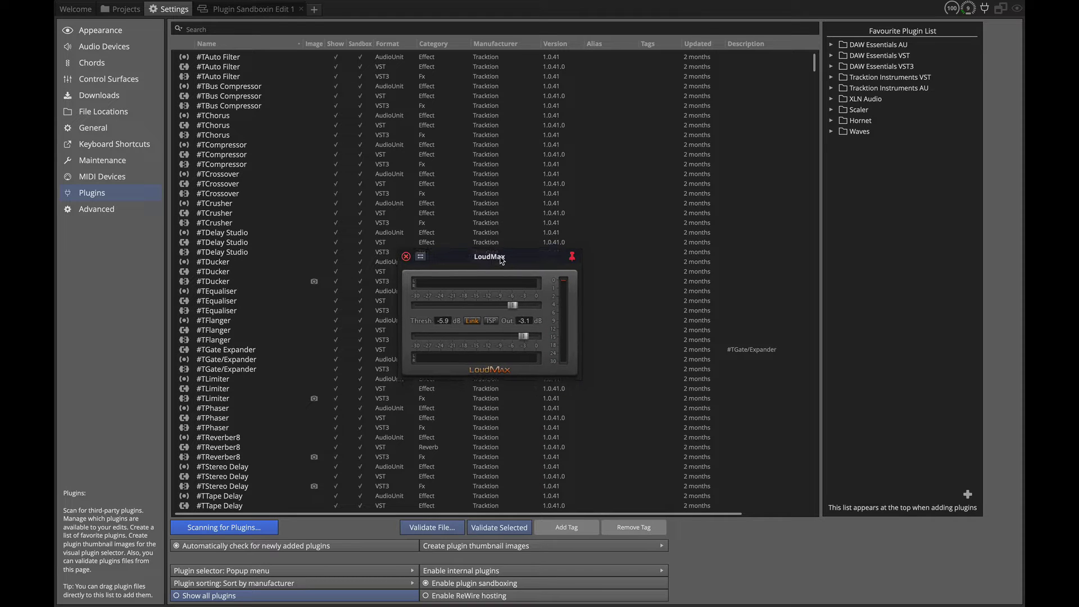
Close the floating LoudMax plugin window, leaving the Settings plugin list
left_click(406, 256)
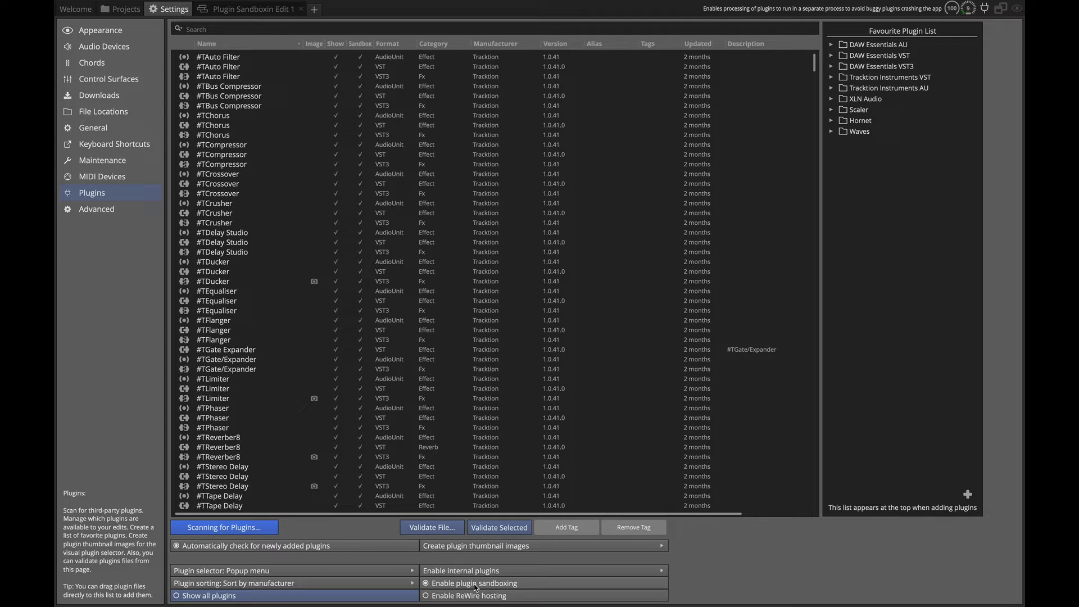
Select all plugins and sort the list by Name, descending, moving the Tracktion plugins to the end
left_click(260, 59)
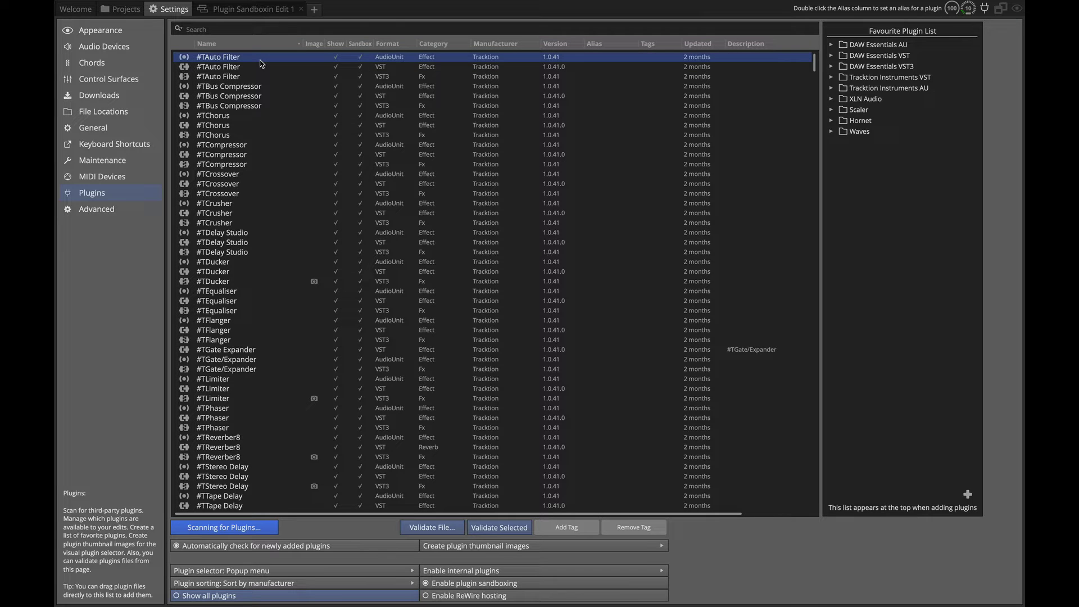
key("shift+End")
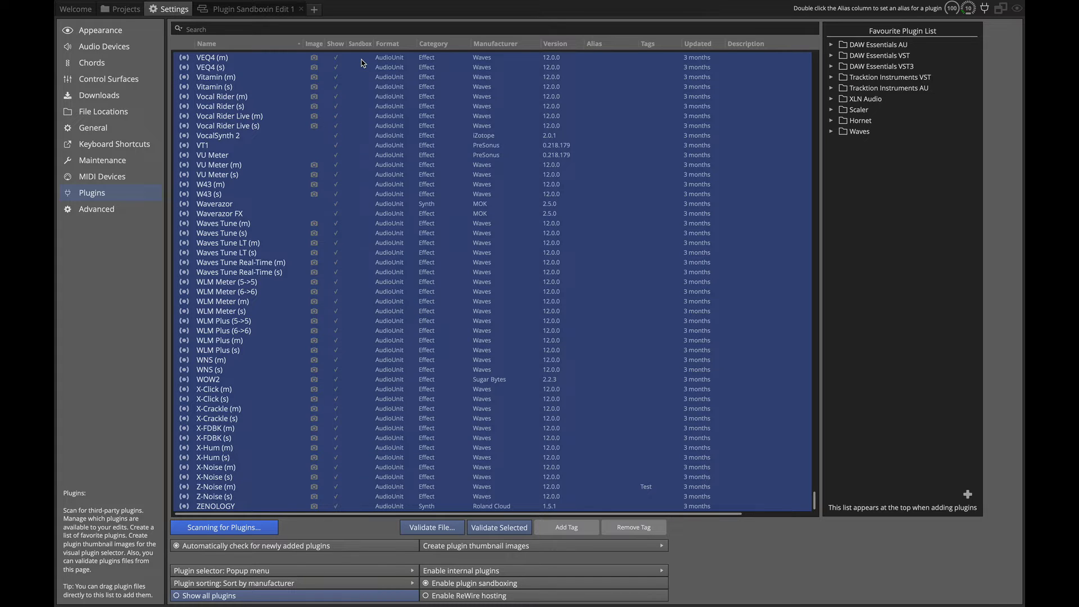
left_click(283, 46)
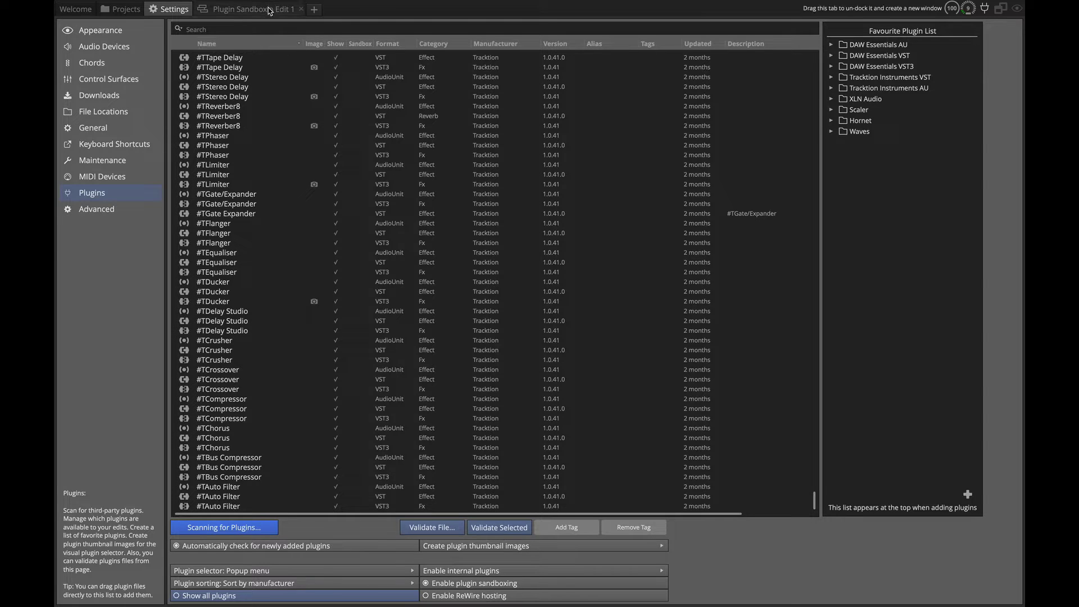
Return to the edit's arrangement and reposition the floating LoudMax window slightly up-left
left_click(250, 9)
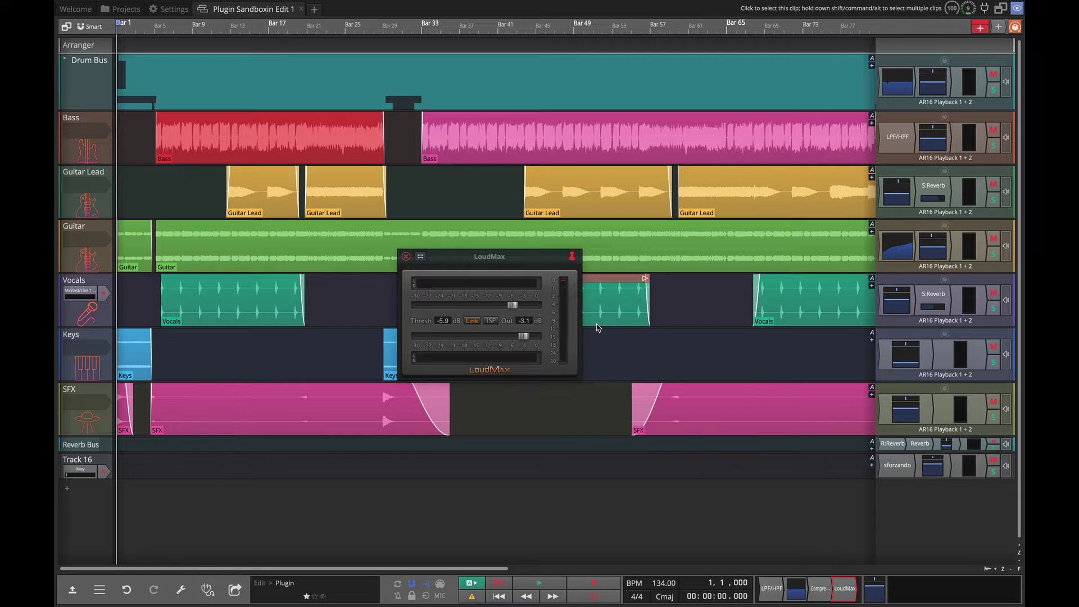
left_click_drag(530, 266, 522, 259)
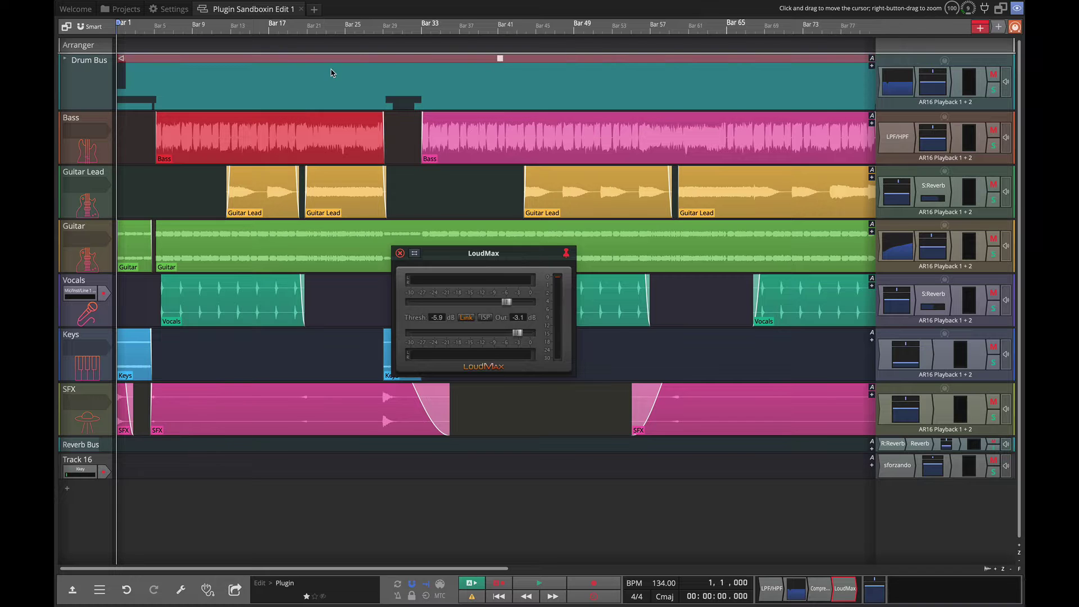
Search 'loud', tick Sandbox for the AudioUnit and VST LoudMax entries, then close LoudMax's window
left_click(170, 10)
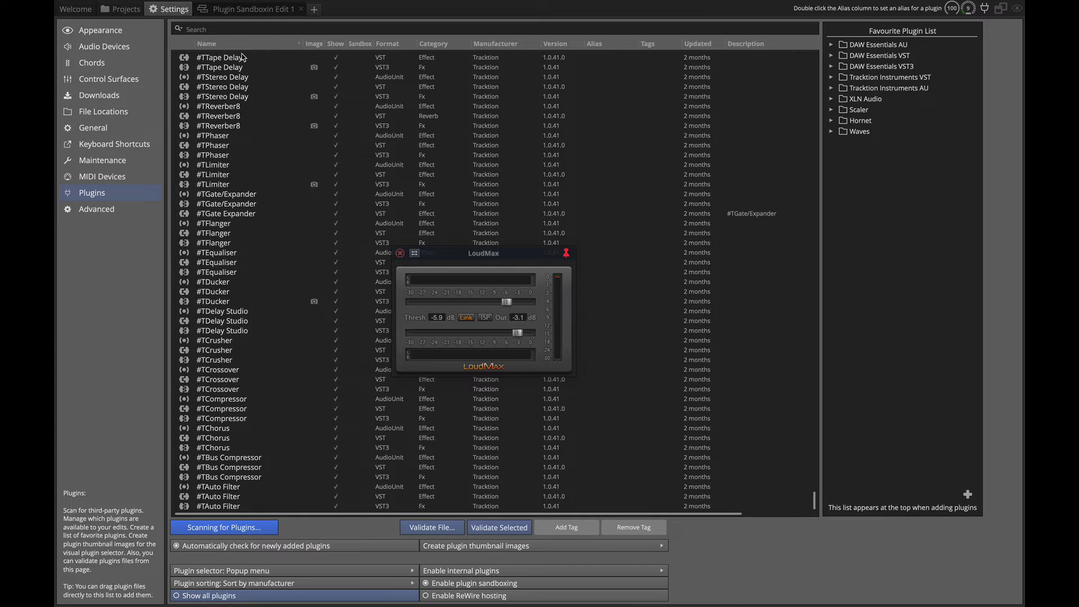
left_click(261, 29)
type("loud")
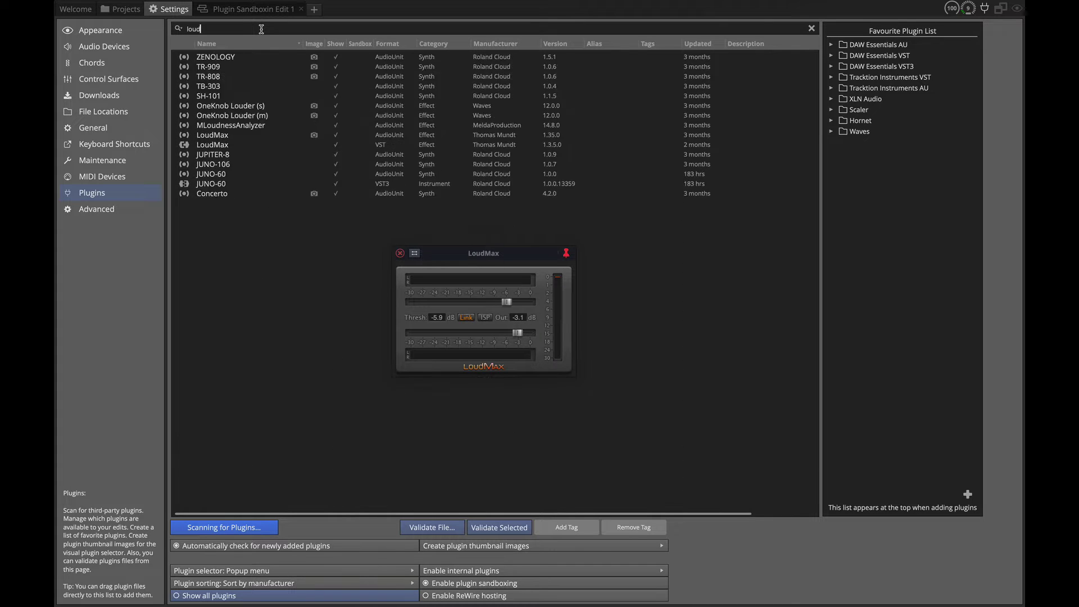
left_click(217, 148)
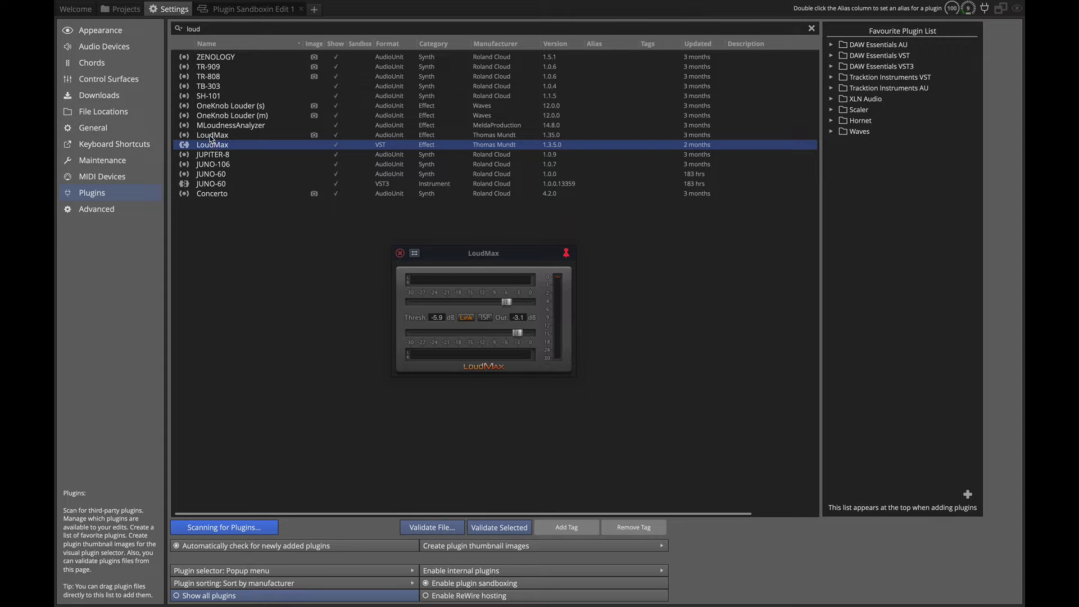
left_click(211, 136)
left_click(223, 146)
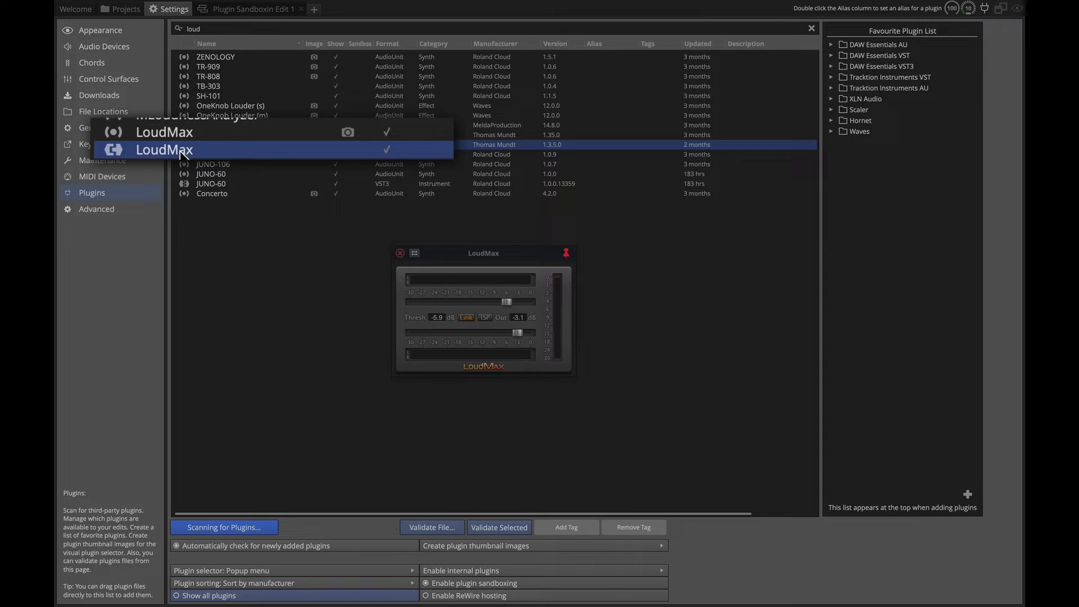
left_click(429, 138)
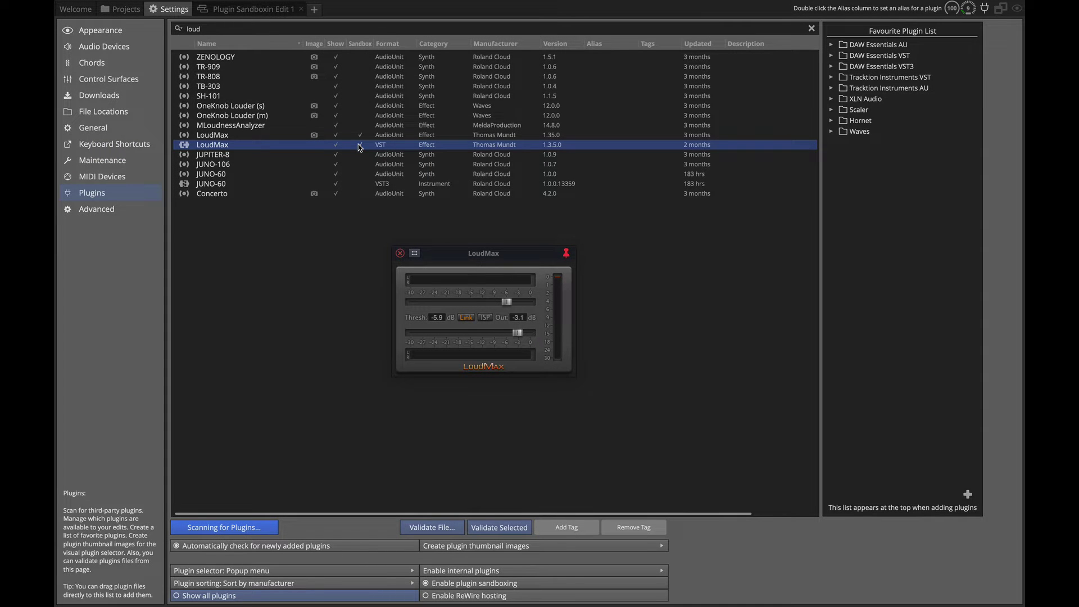
left_click(400, 254)
Clear the 'loud' search and select the VU Meter plugin in the full list
key("Escape")
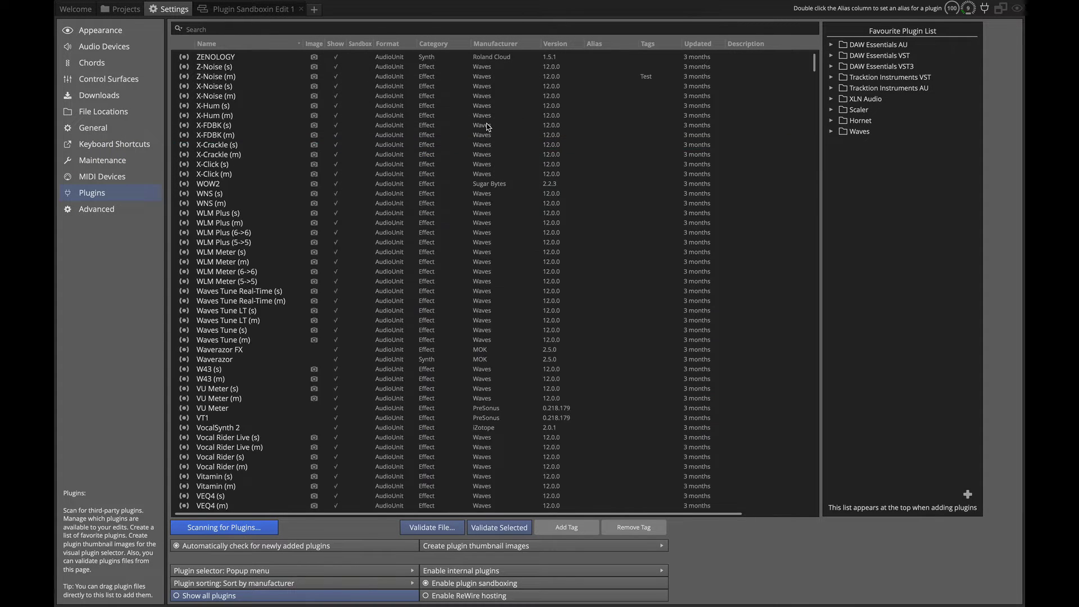
scroll(292, 214, "down", 5)
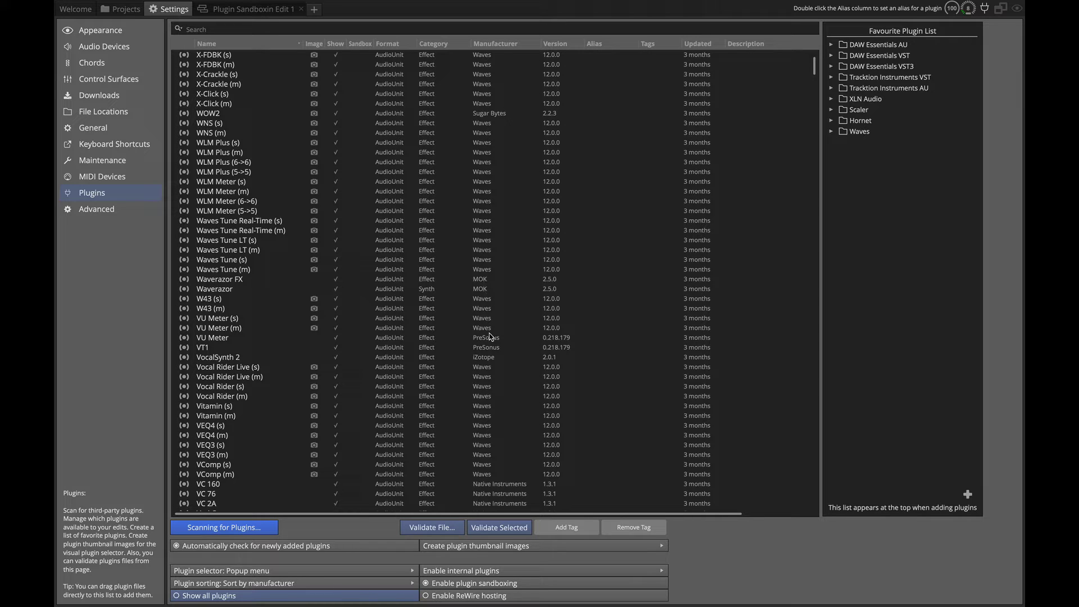
scroll(493, 344, "down", 3)
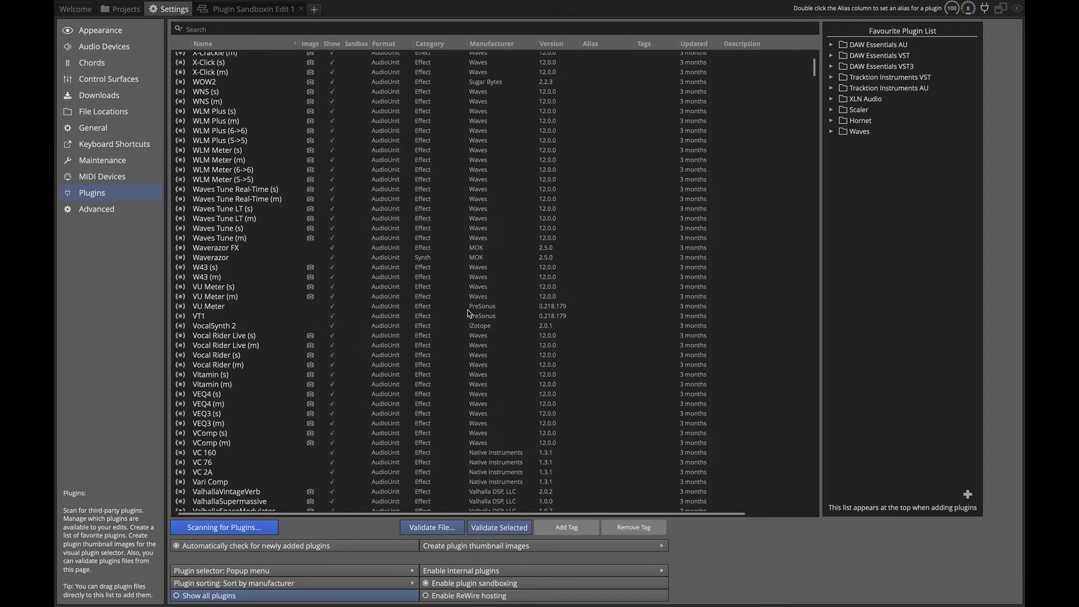
scroll(465, 309, "down", 1)
left_click(481, 305)
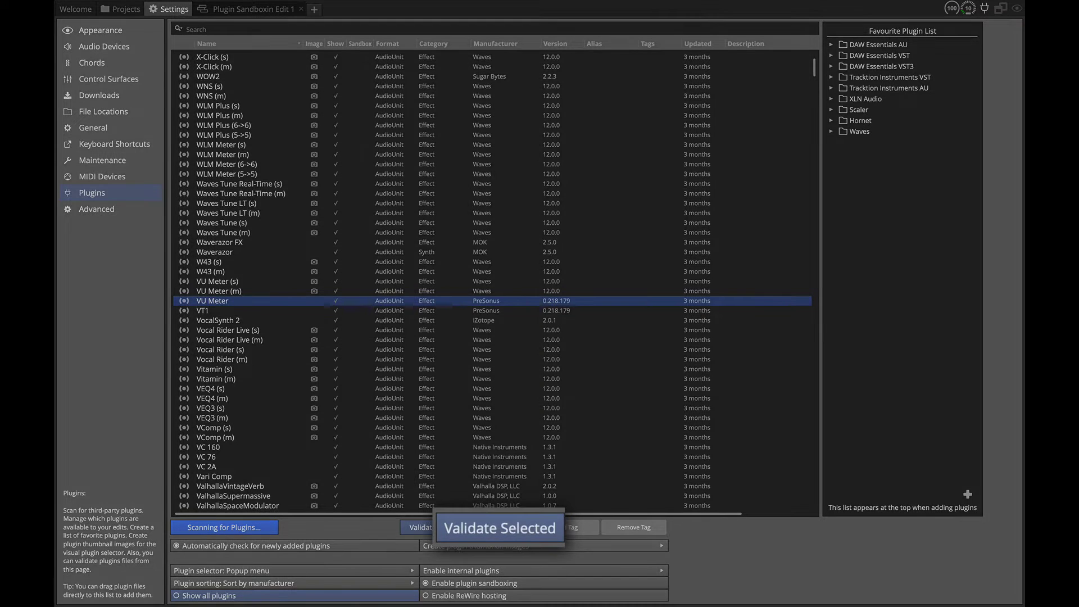
Validate VU Meter, check the report ends with ALL TESTS PASSED, and close it
left_click(504, 533)
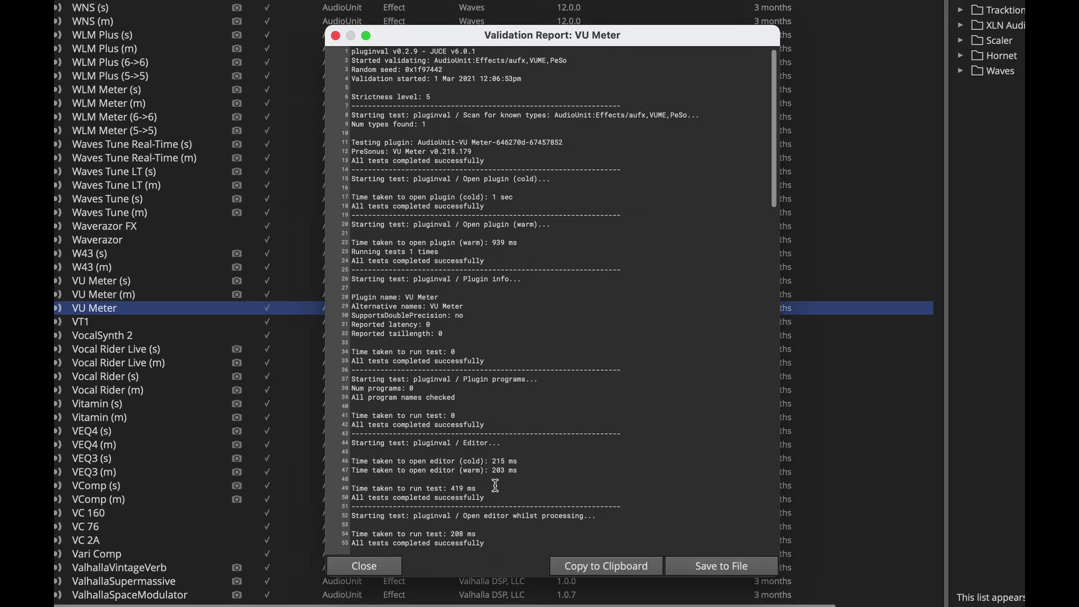
scroll(679, 597, "down", 15)
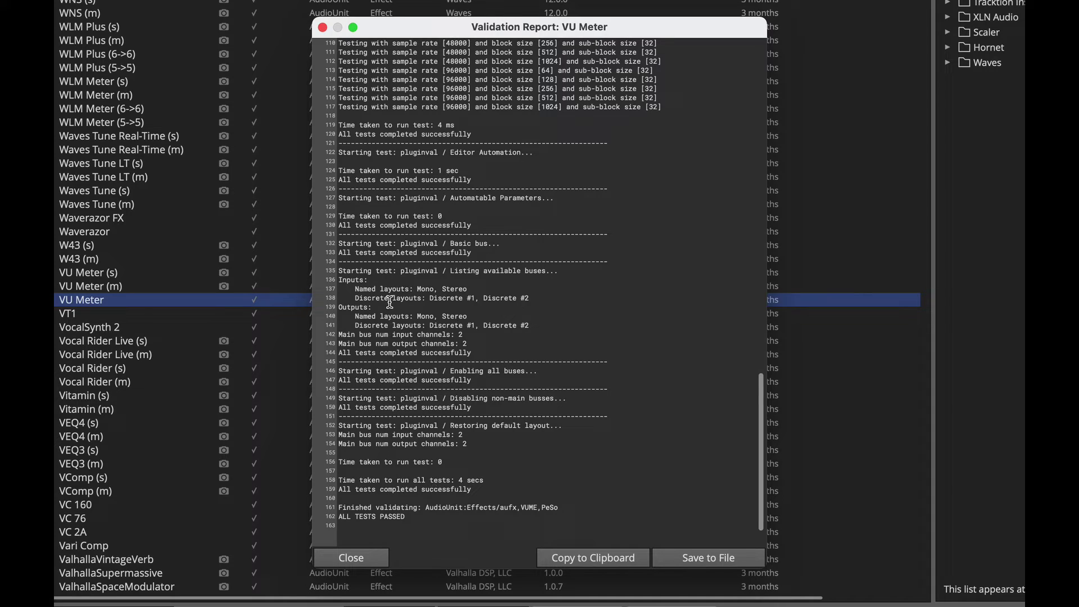
scroll(388, 251, "up", 15)
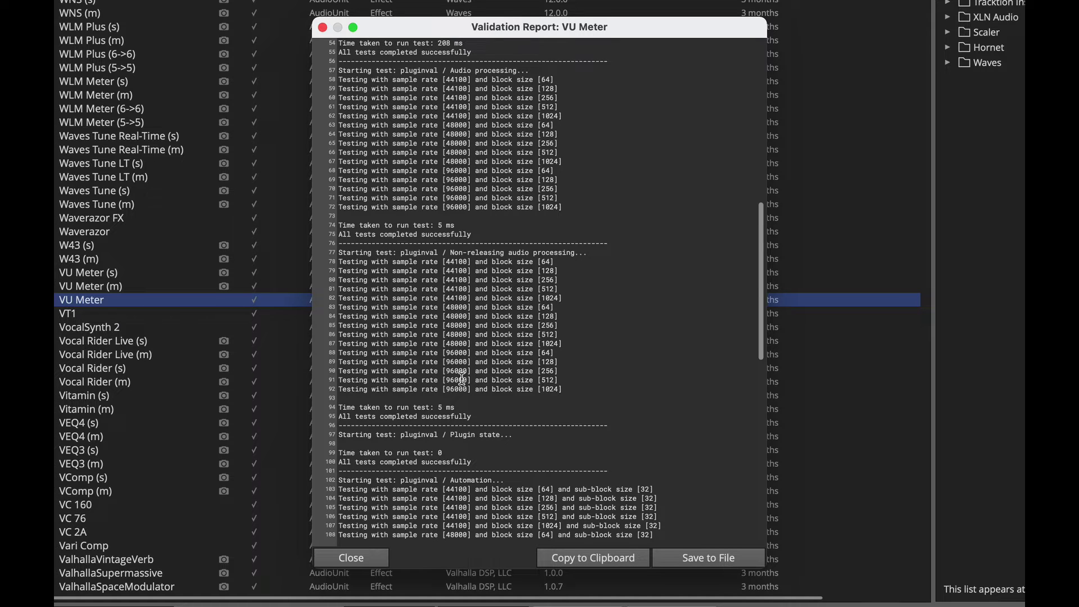
scroll(462, 379, "down", 15)
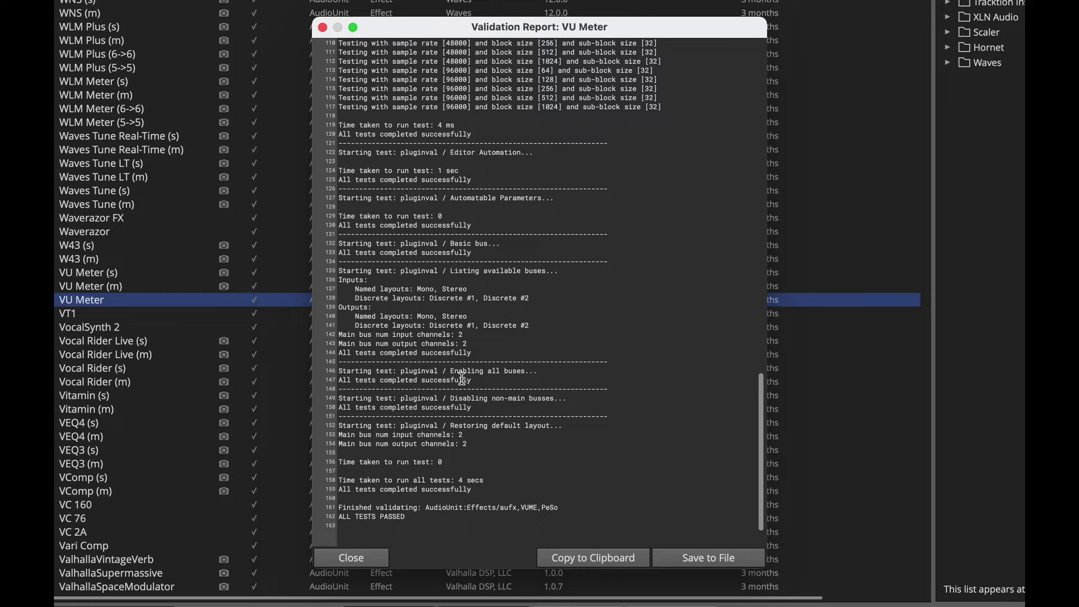
left_click(322, 28)
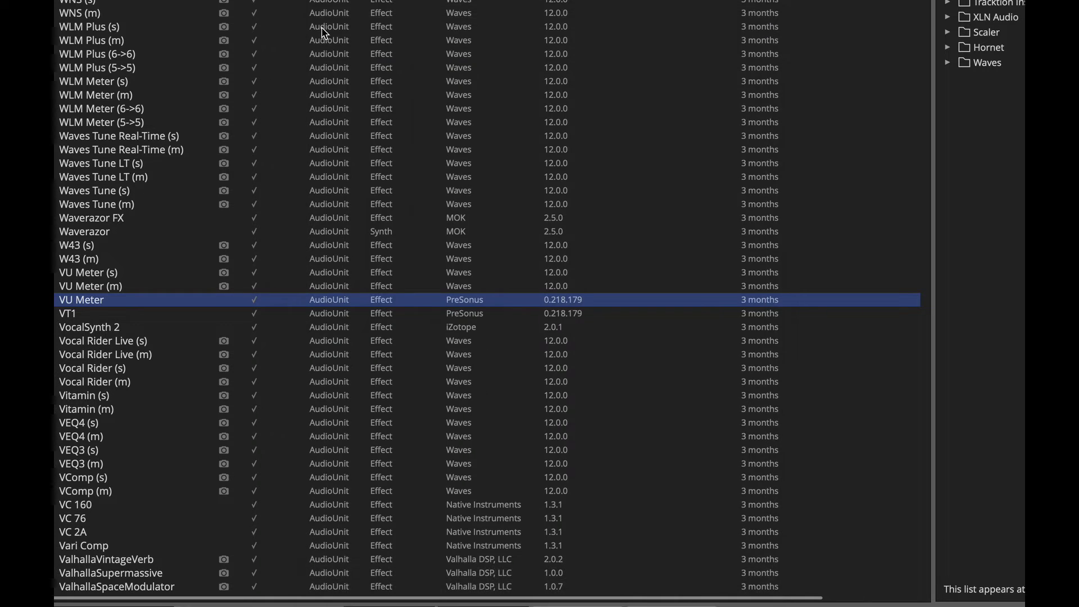
Validate ValhallaSupermassive, confirm ALL TESTS PASSED, and close the report without sandboxing it
scroll(478, 406, "down", 3)
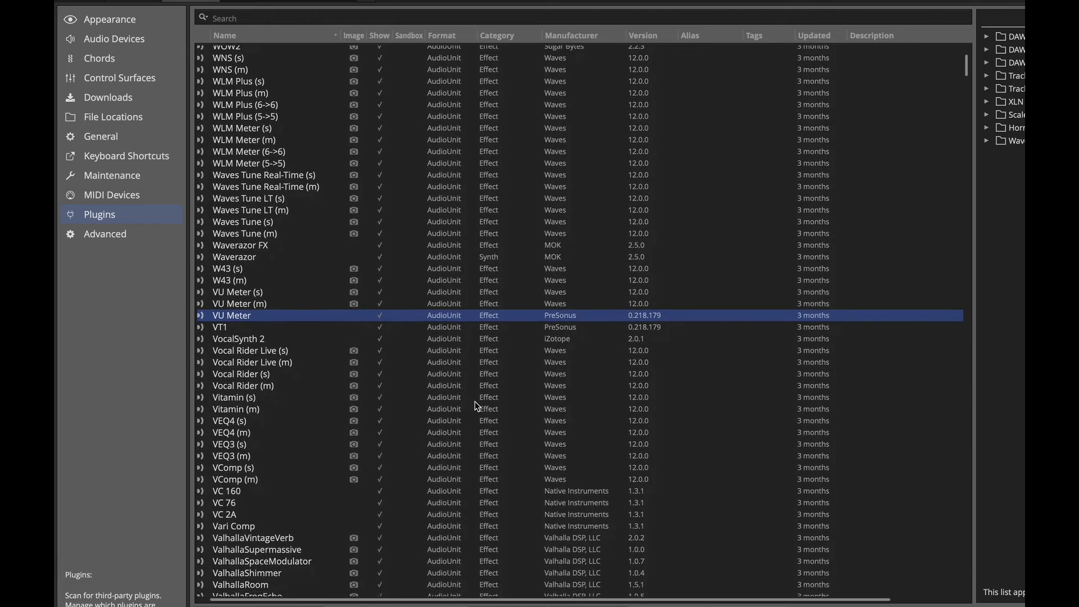
scroll(478, 481, "down", 3)
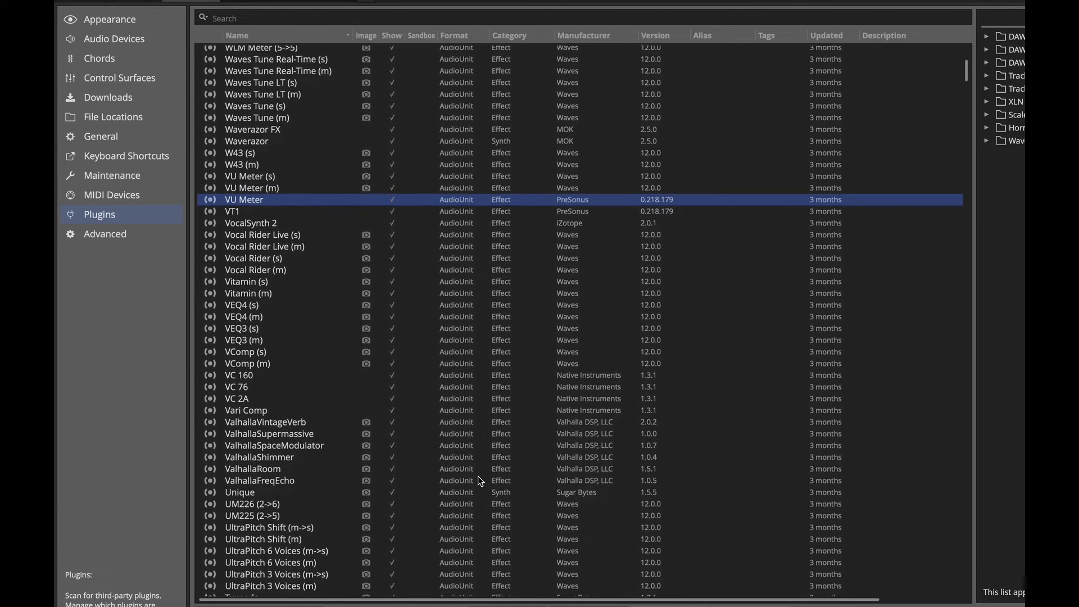
left_click(577, 479)
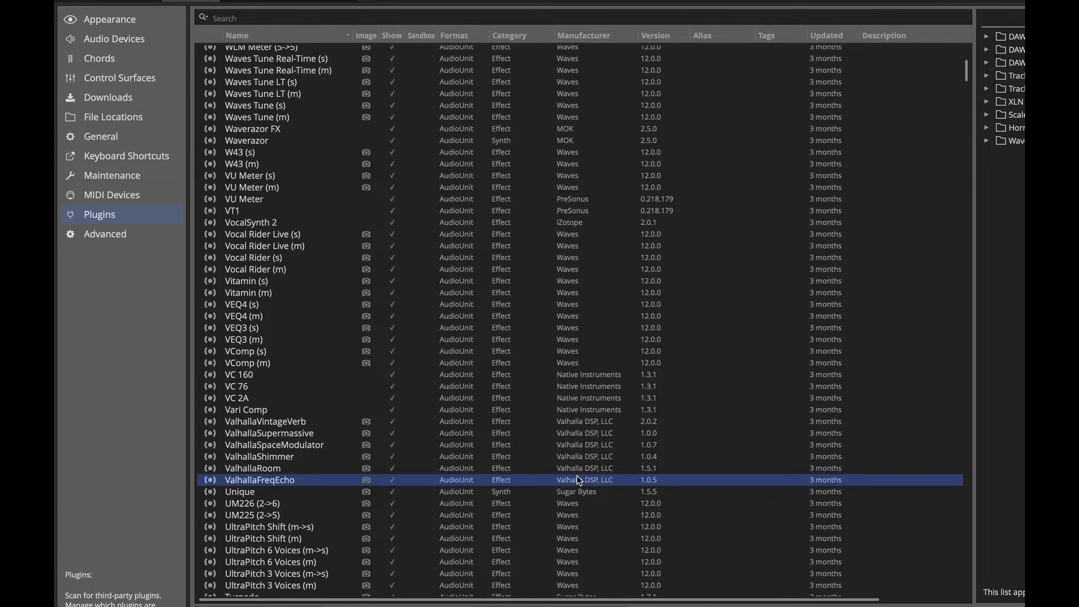
scroll(576, 475, "down", 4)
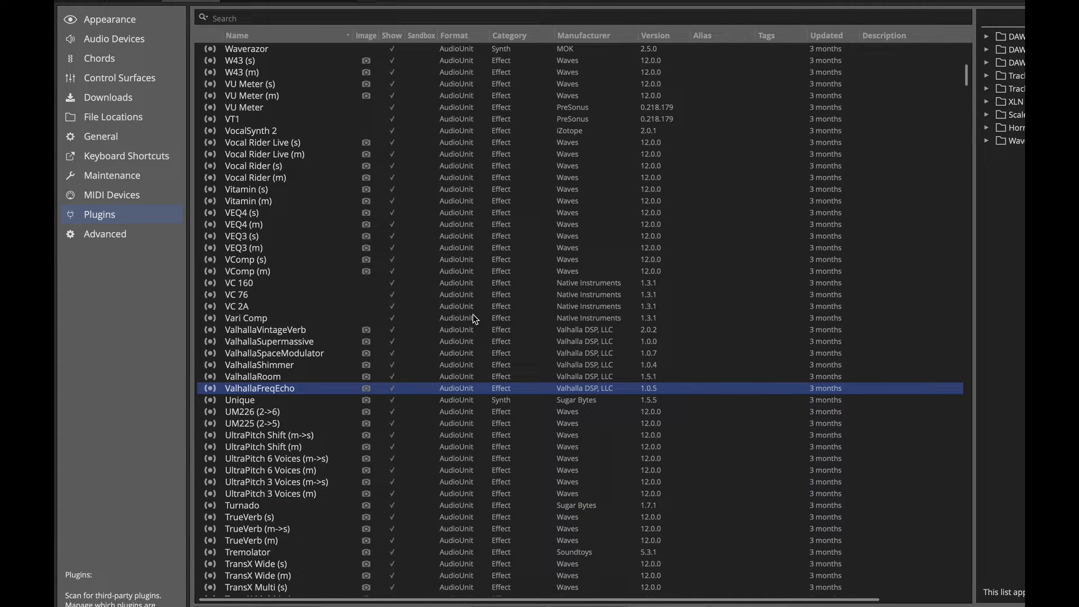
left_click(282, 342)
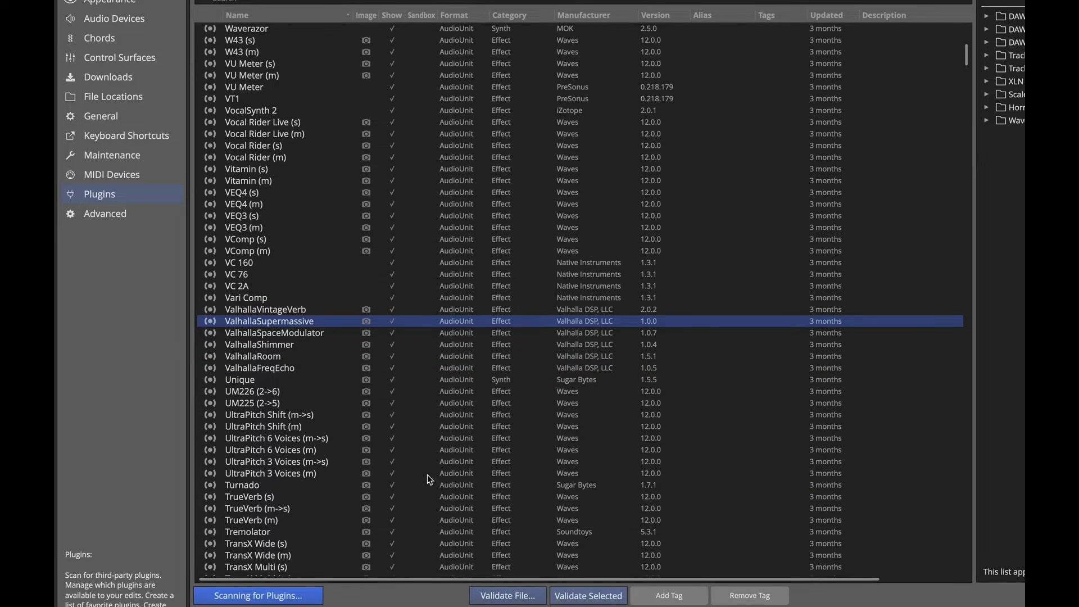
left_click(589, 606)
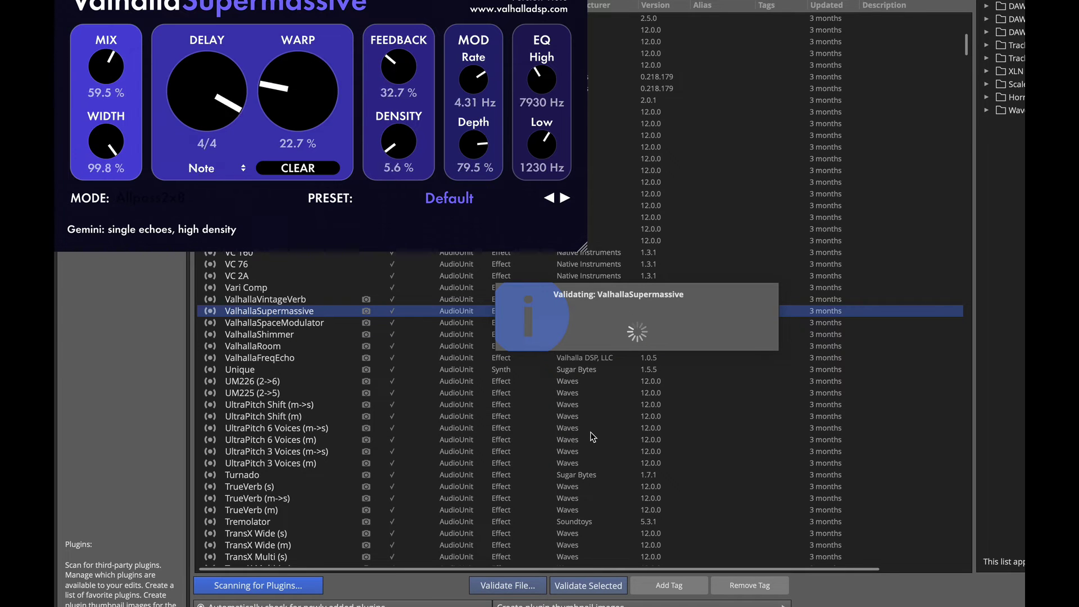
scroll(590, 352, "down", 15)
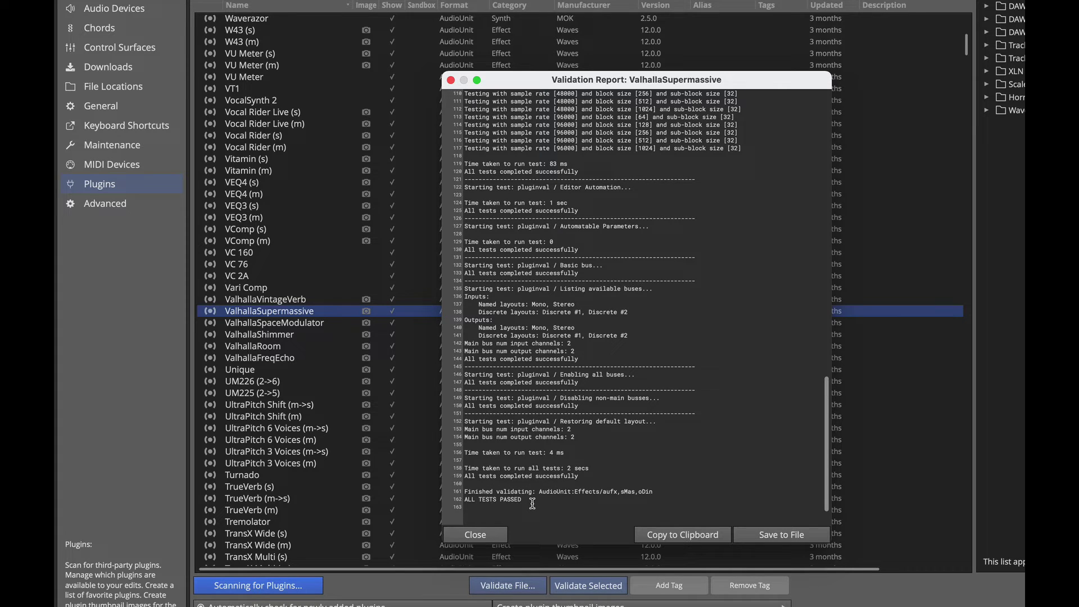
left_click(476, 536)
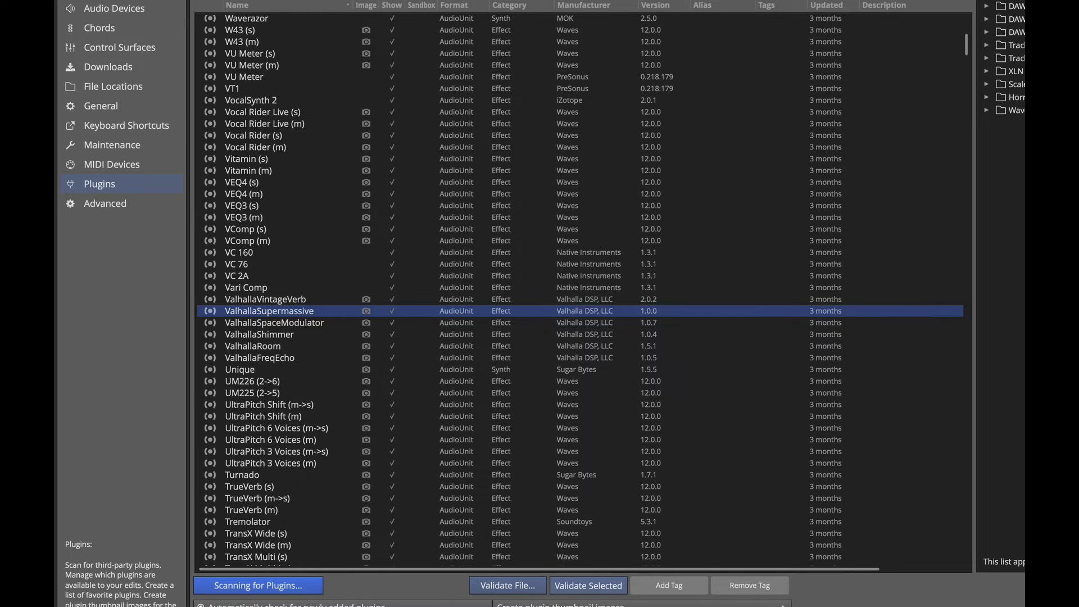
Filter the plugin list by 'plog' and select the Plogue sforzando AudioUnit entry
type("plog")
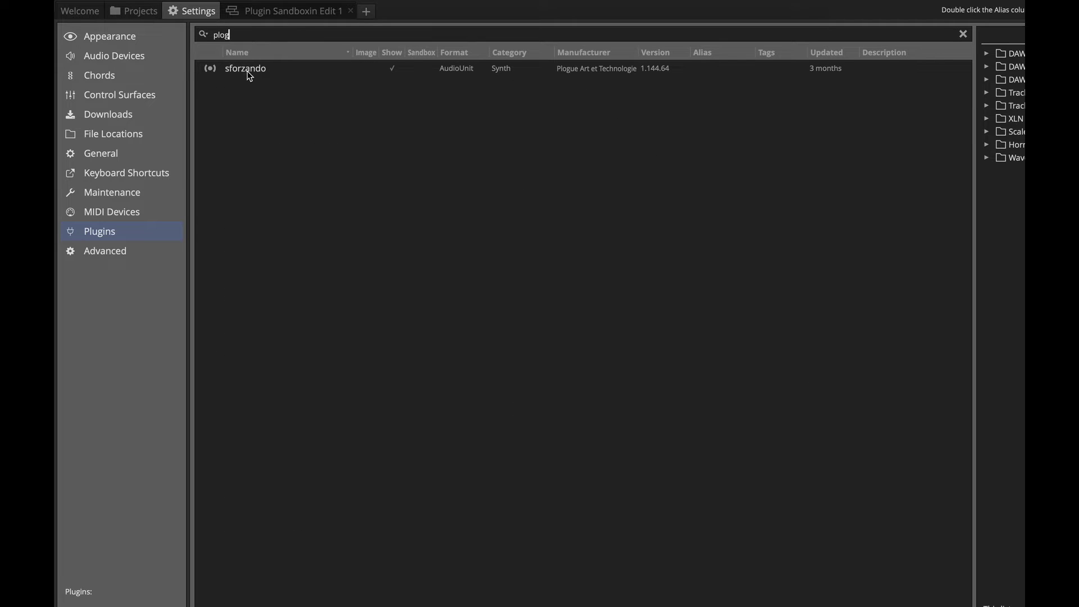
left_click(249, 73)
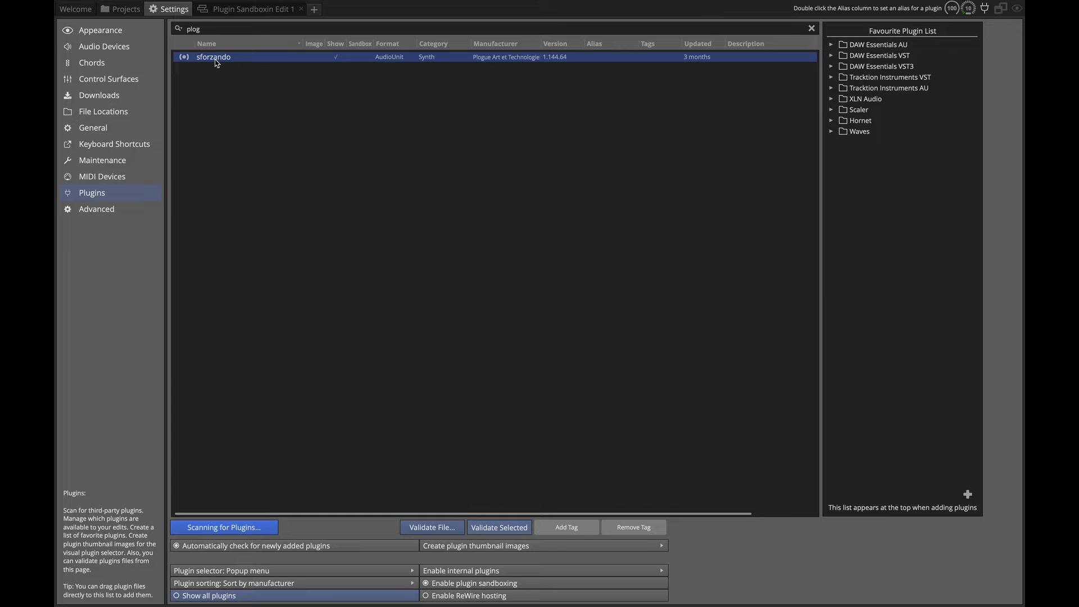
Validate sforzando, dismiss its crash report, and tick its Sandbox column
left_click(500, 528)
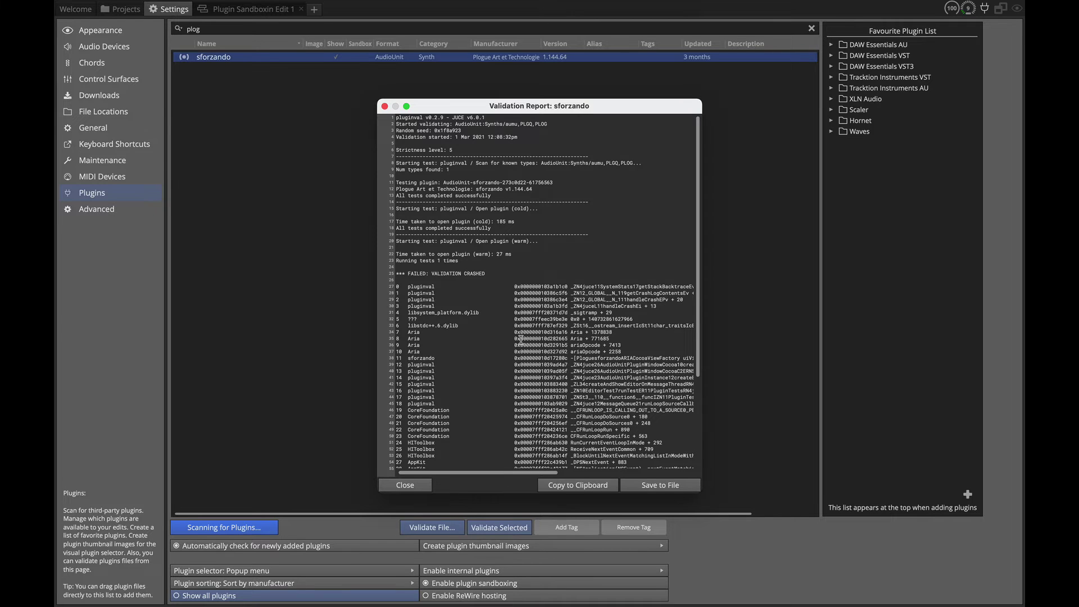
scroll(521, 340, "down", 5)
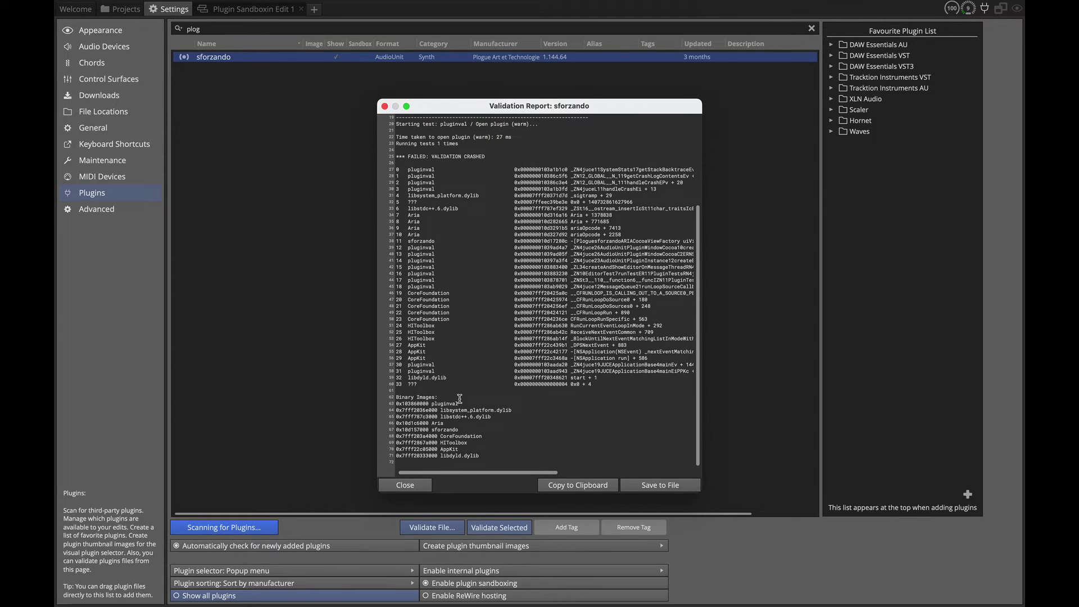
left_click(384, 106)
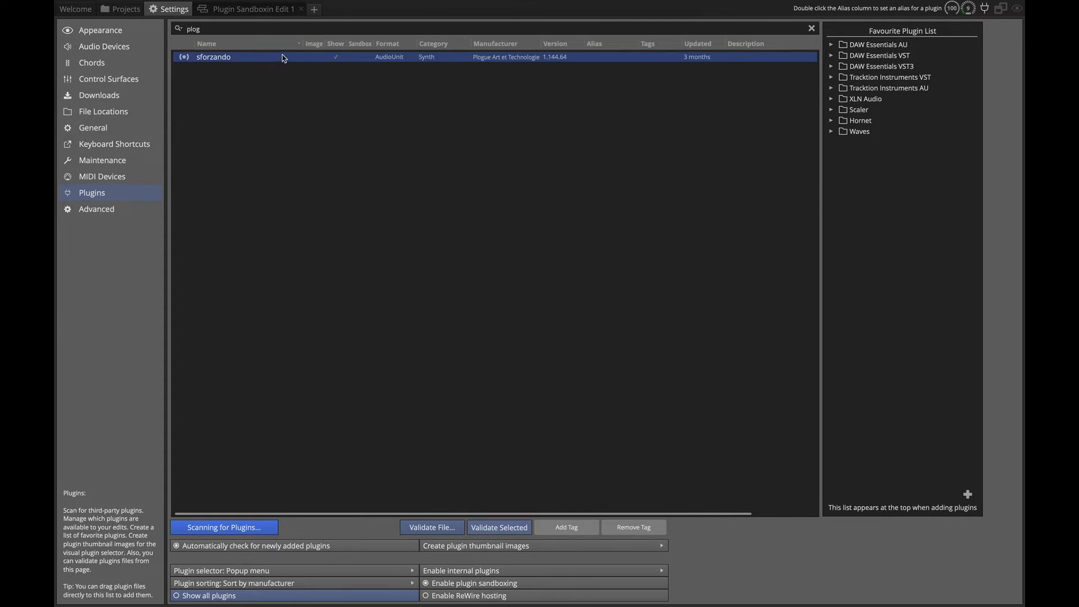
left_click(359, 58)
Re-validate the sandboxed sforzando, read its report, then close it and clear the plugin filter
left_click(486, 529)
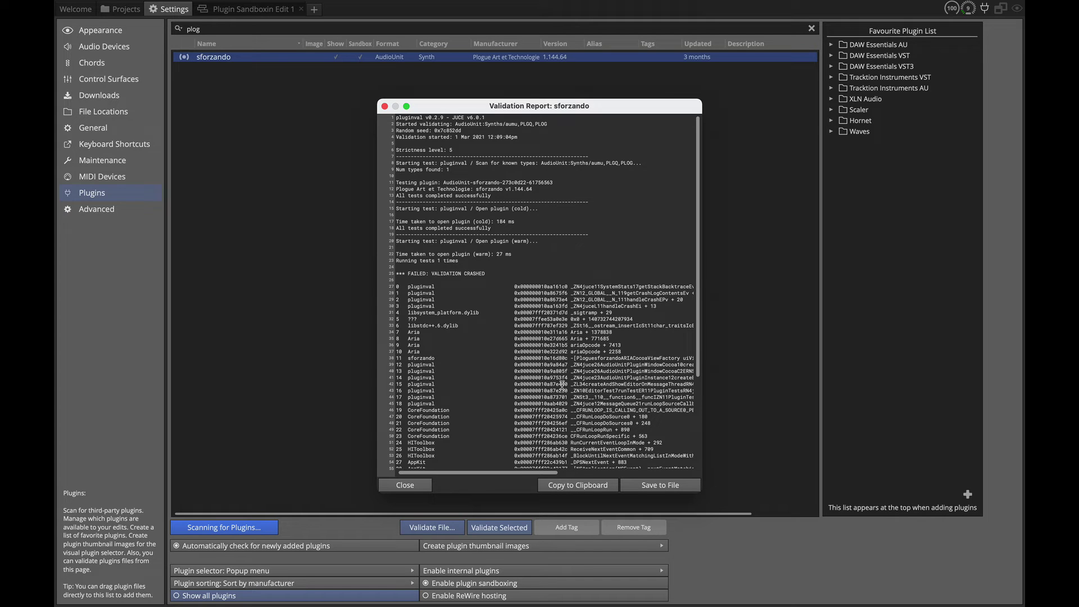
scroll(562, 371, "down", 5)
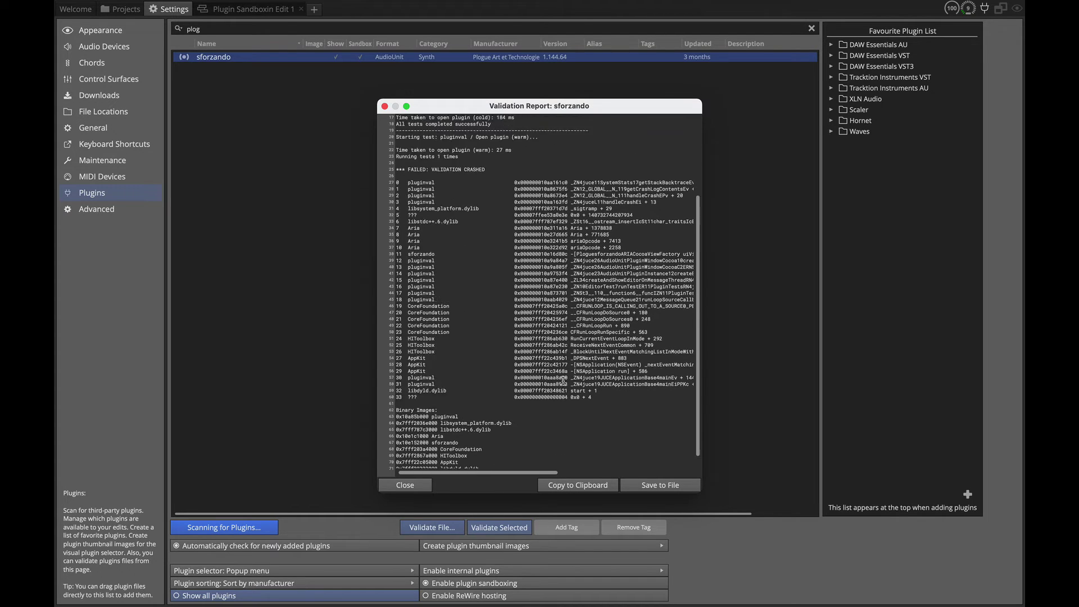
scroll(563, 381, "up", 5)
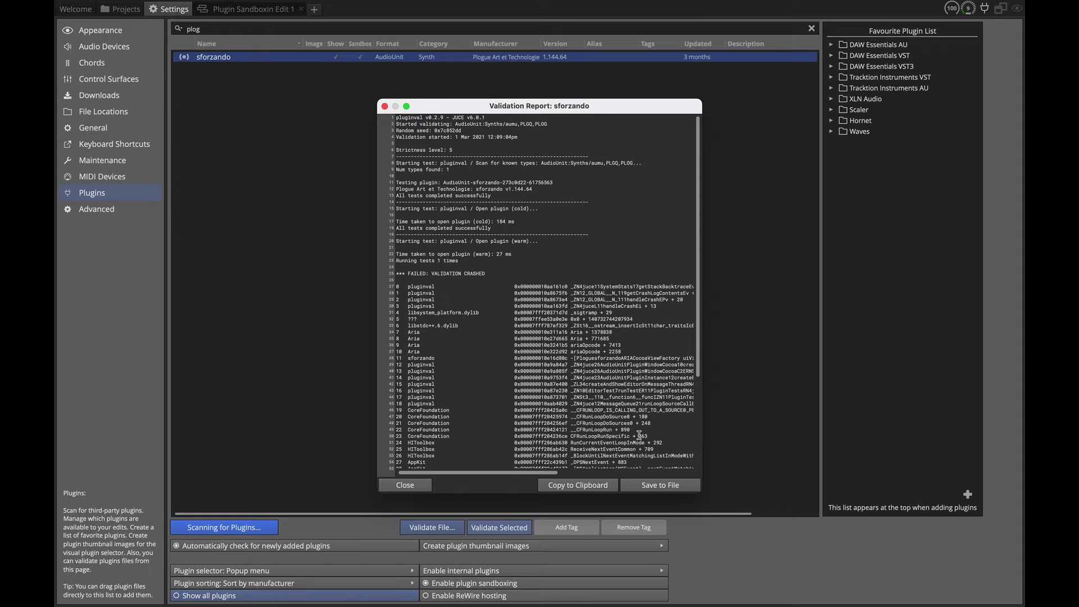
scroll(639, 436, "down", 6)
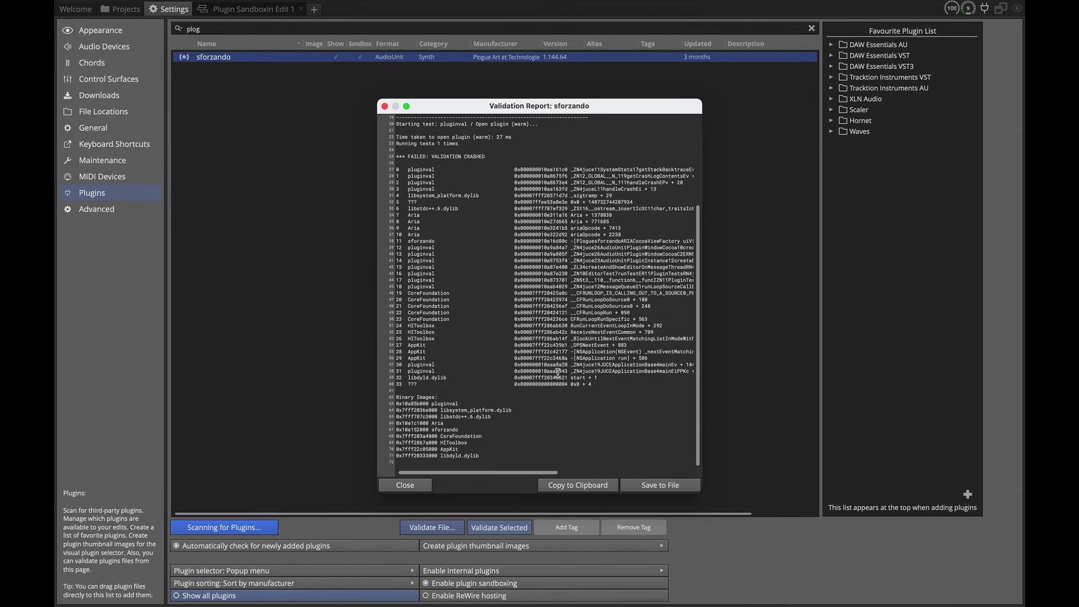
scroll(441, 389, "up", 6)
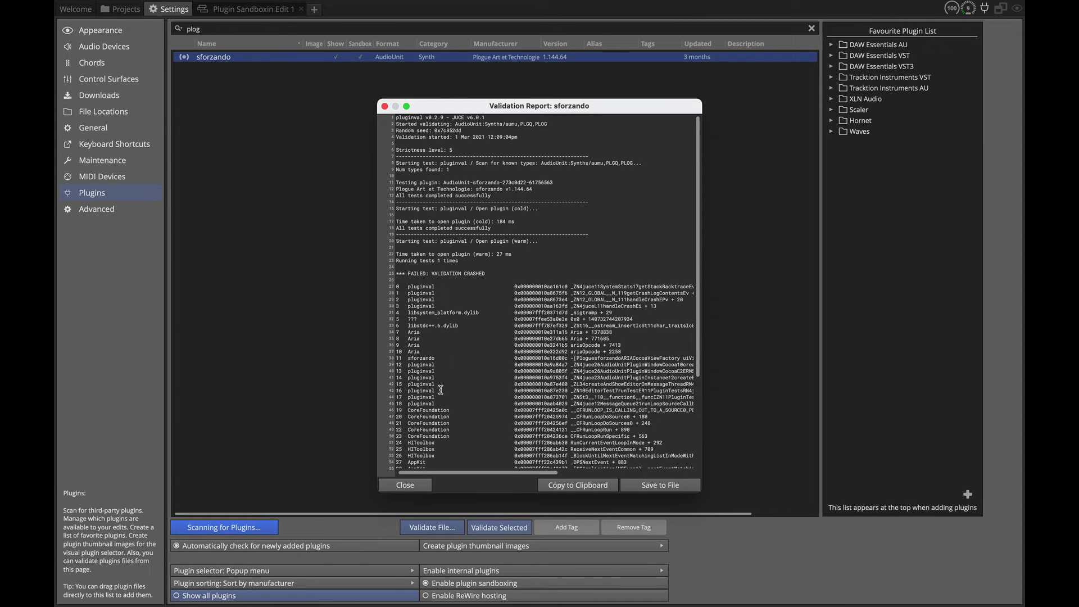
key("Escape")
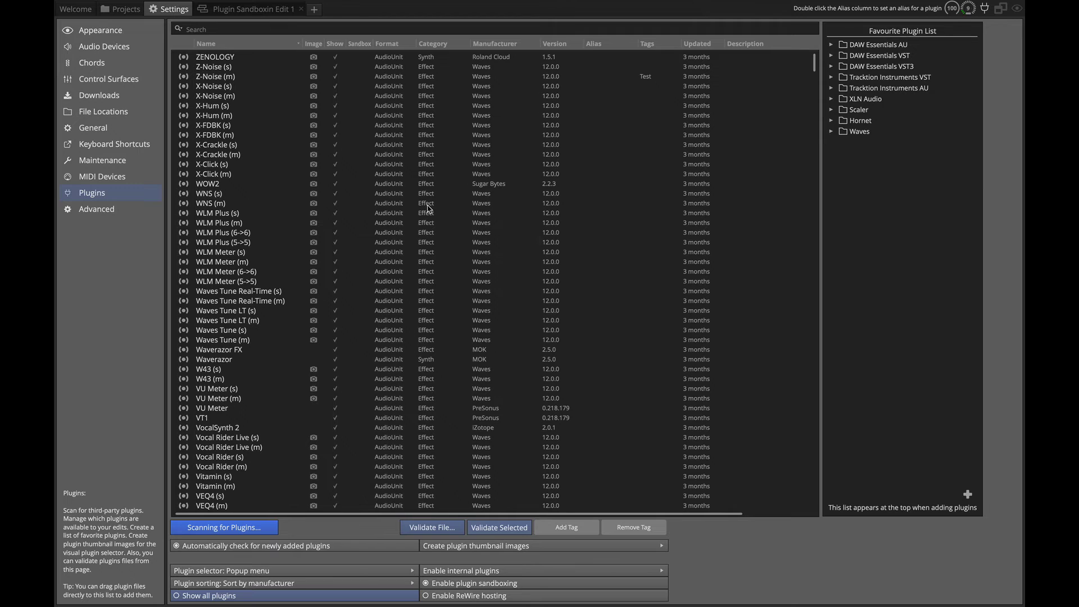
scroll(428, 208, "down", 1)
scroll(428, 208, "down", 10)
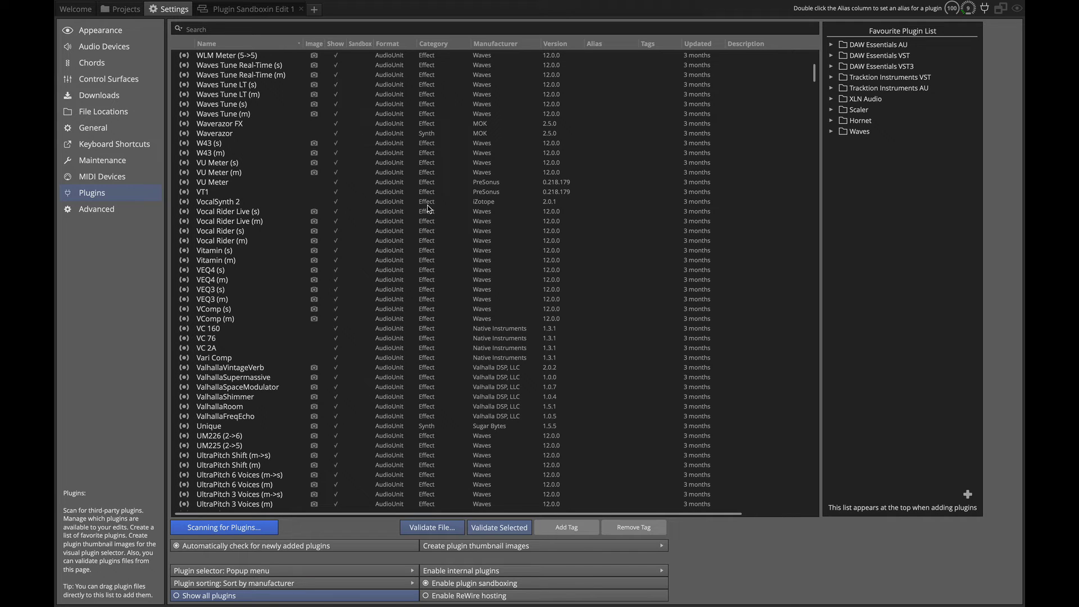
Filter the plugin list for 'OTT' and select the OTT plugin
left_click(247, 27)
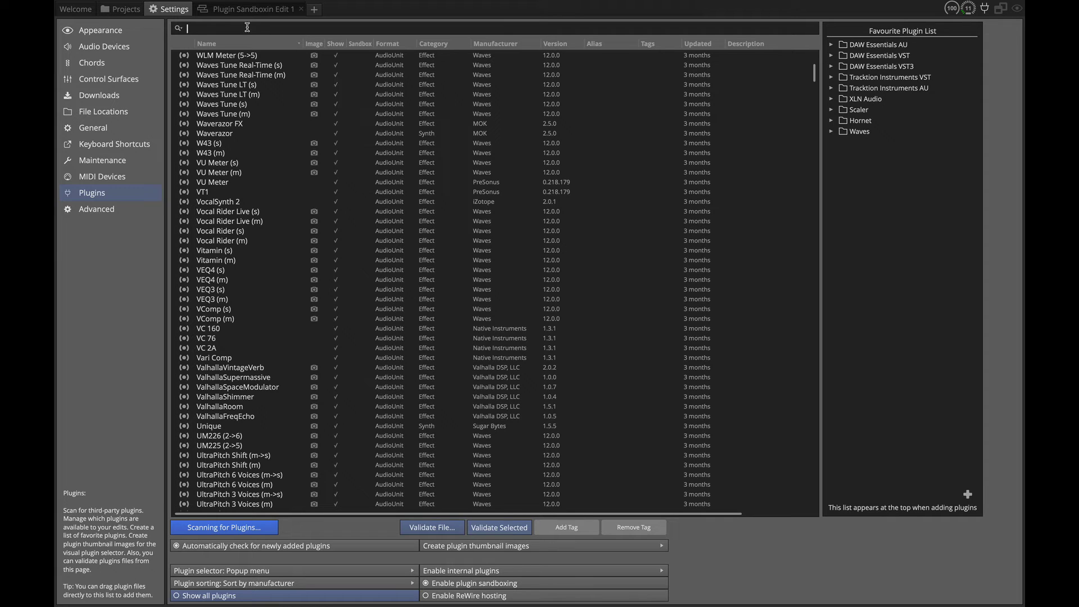
type("OTT")
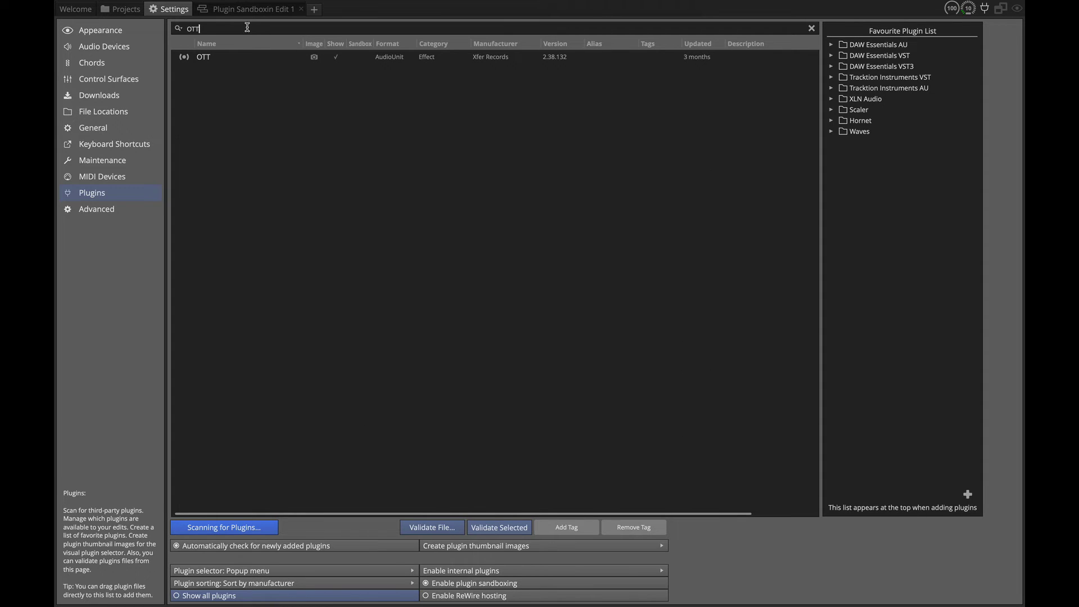
left_click(238, 59)
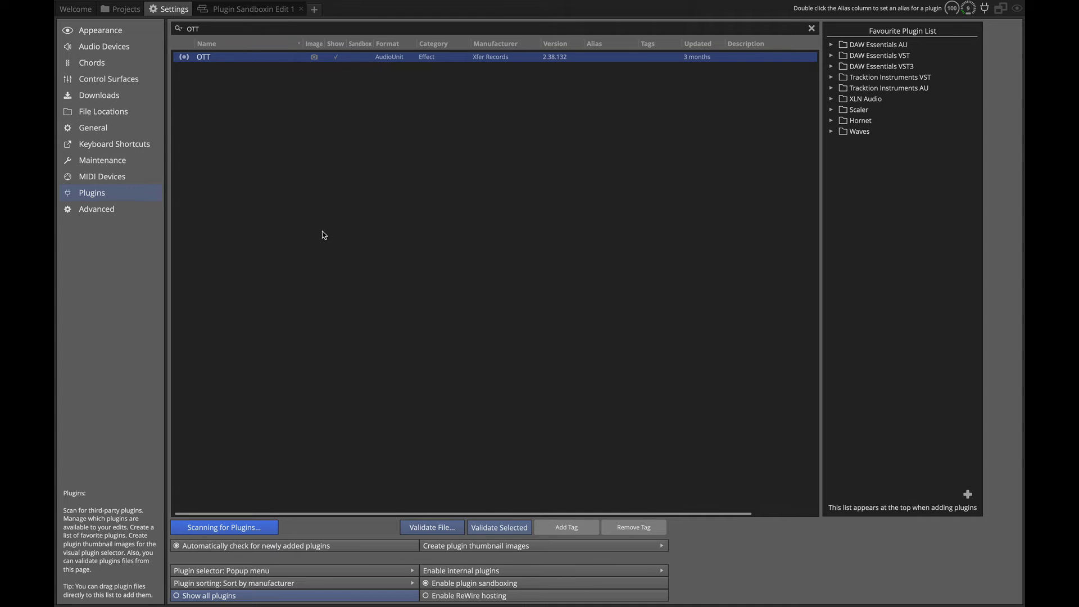
Validate OTT, close its crash report, and clear the 'OTT' search filter
left_click(495, 532)
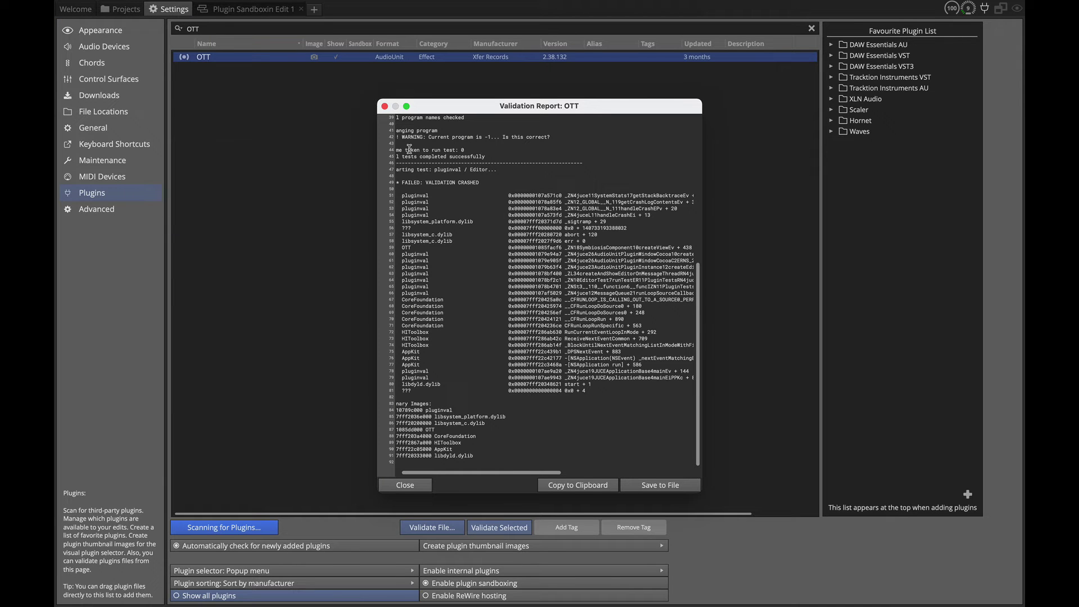
left_click(385, 107)
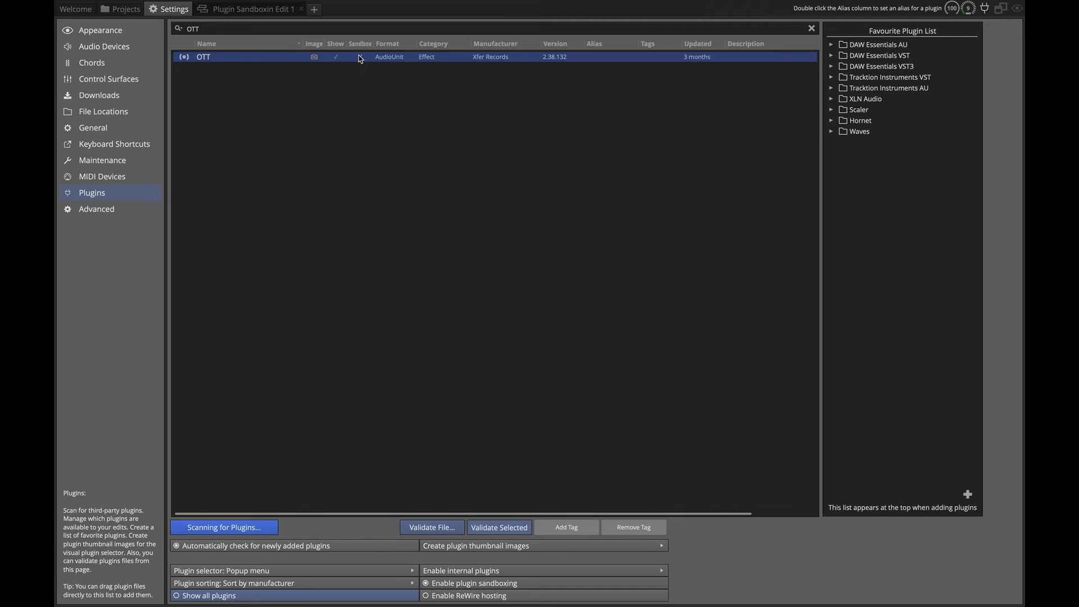
key("Escape")
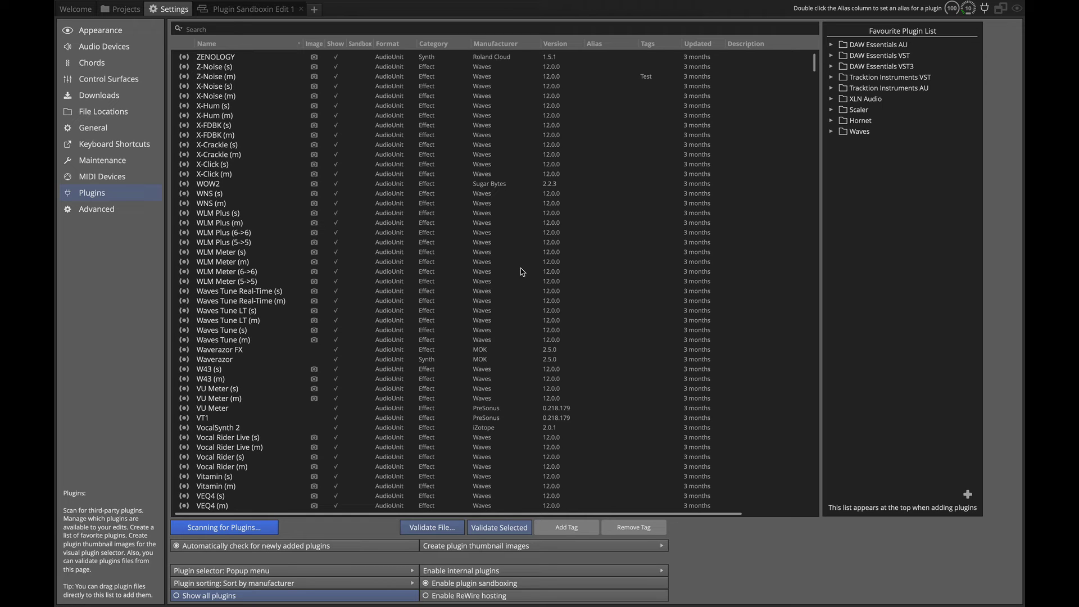
left_click(227, 240)
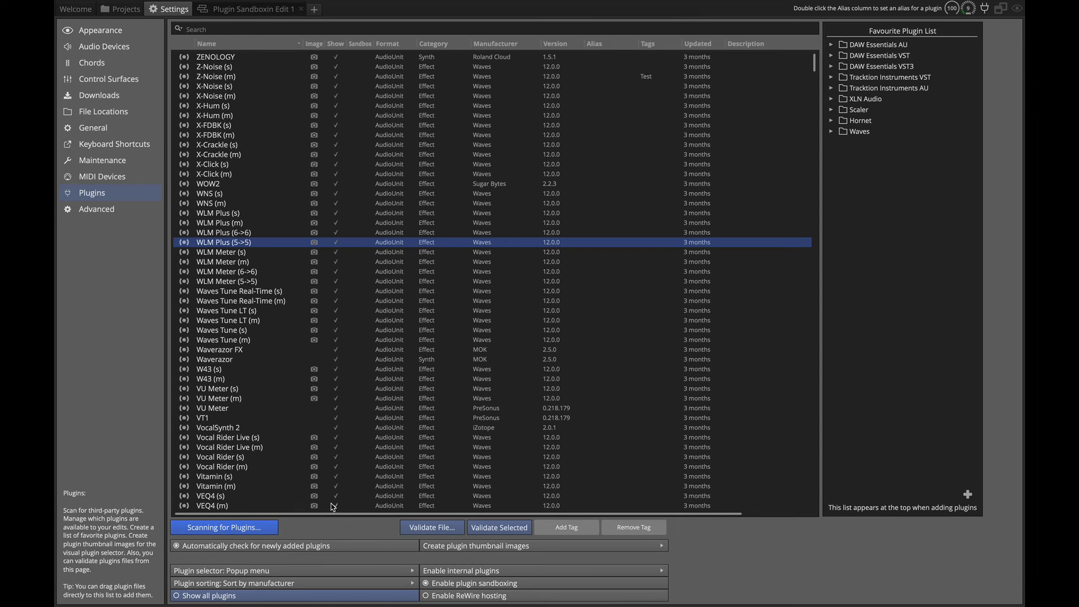
left_click(236, 302)
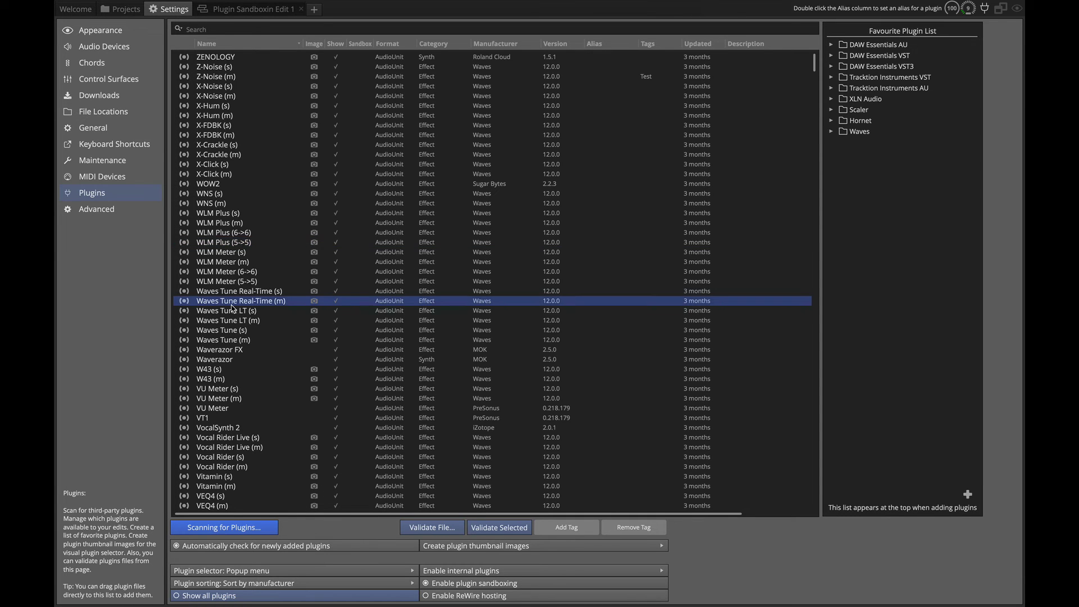
Validate the BIAS FX 2.vst file from the VST folder and close its all-passed report
left_click(431, 527)
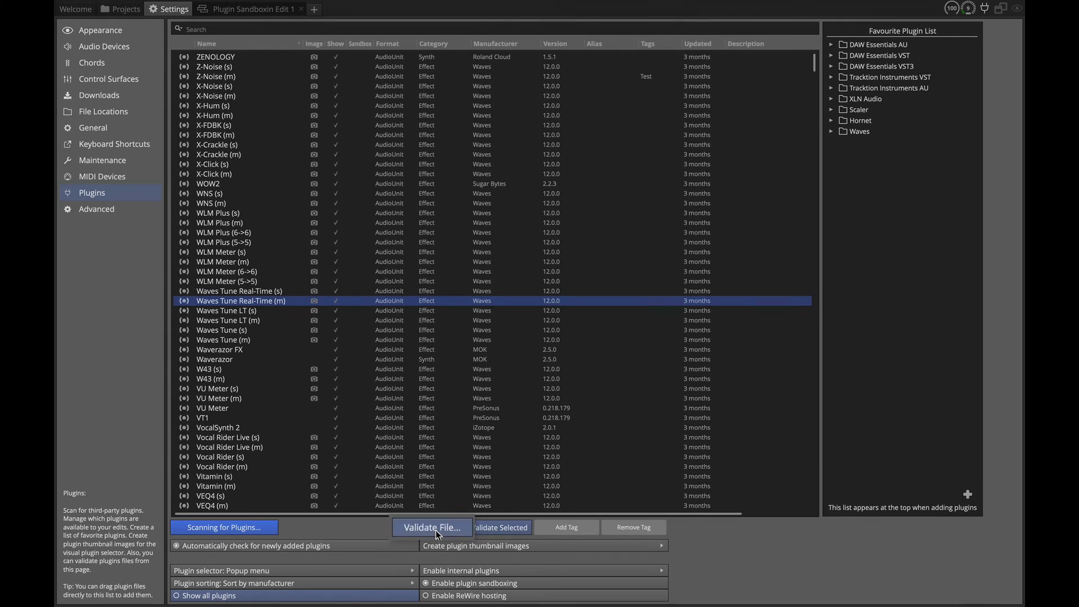
scroll(457, 233, "down", 5)
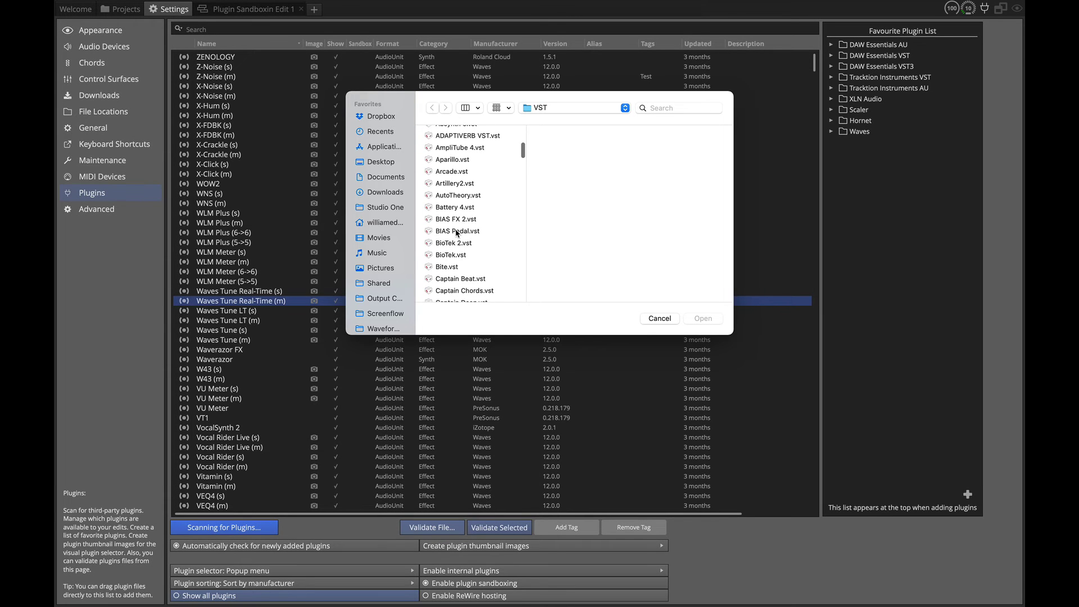
scroll(457, 232, "down", 10)
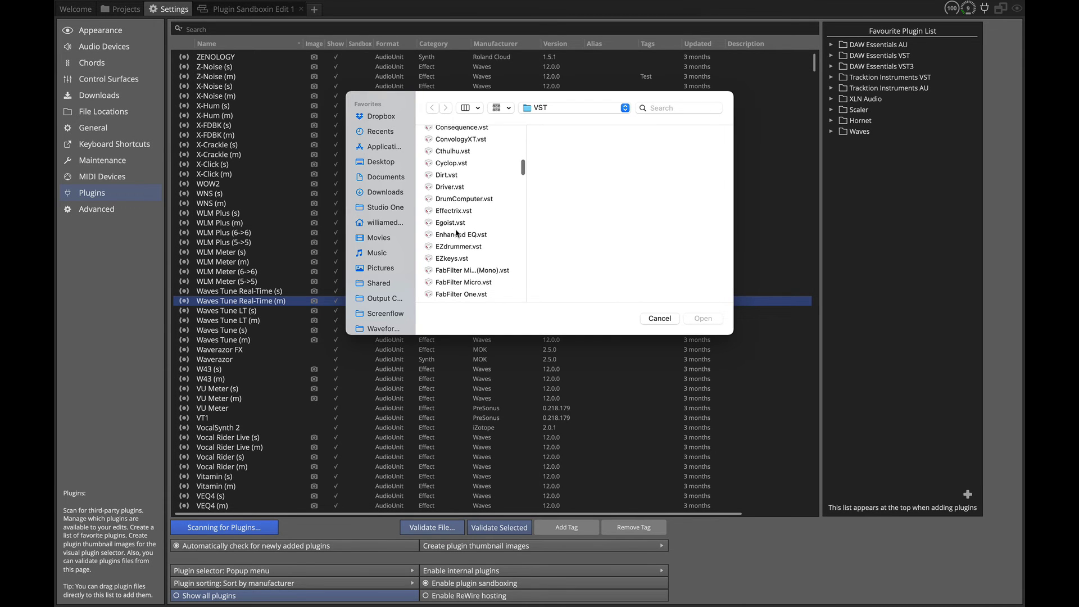
scroll(460, 252, "down", 3)
scroll(461, 253, "up", 20)
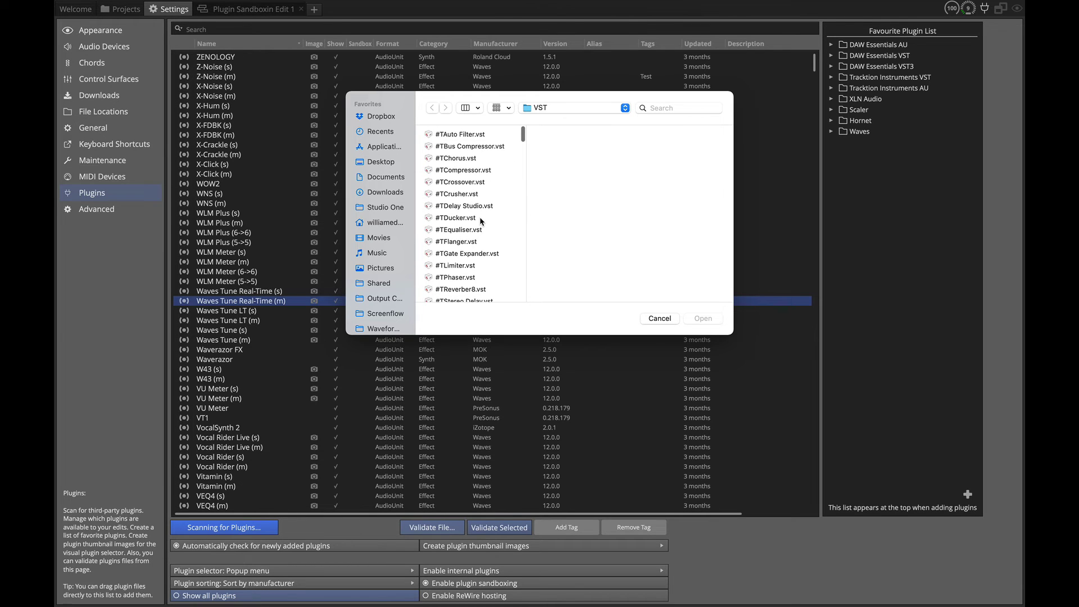
scroll(481, 221, "down", 10)
scroll(481, 222, "up", 8)
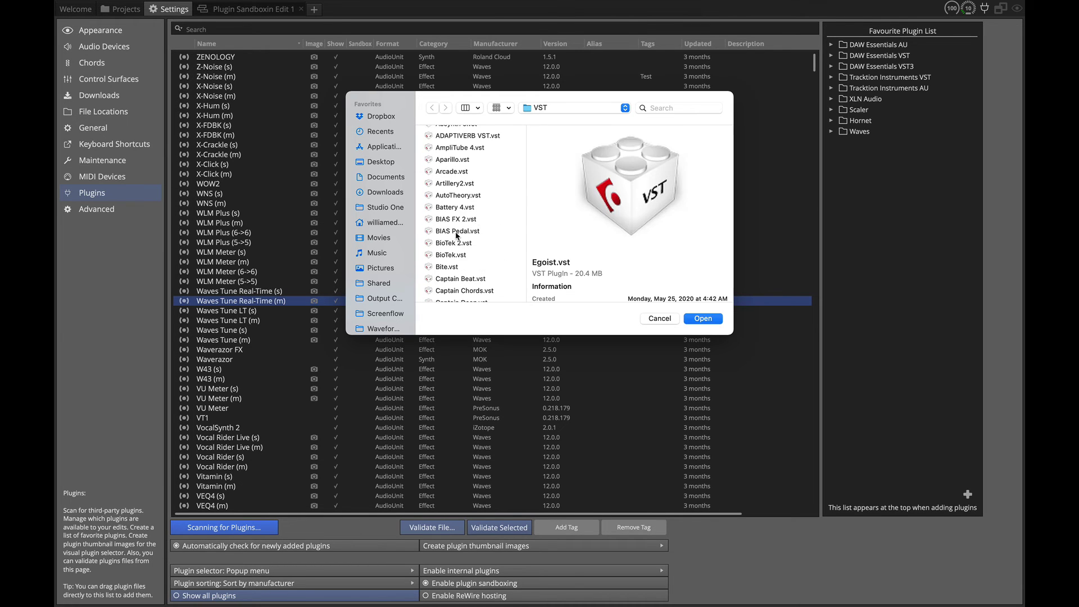
left_click(444, 219)
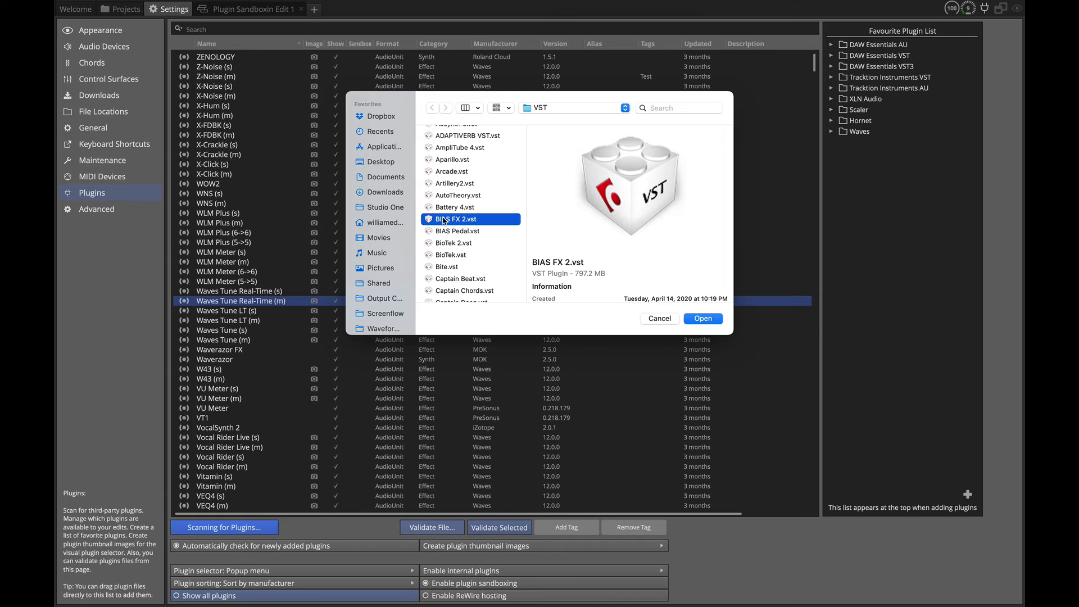
left_click(703, 319)
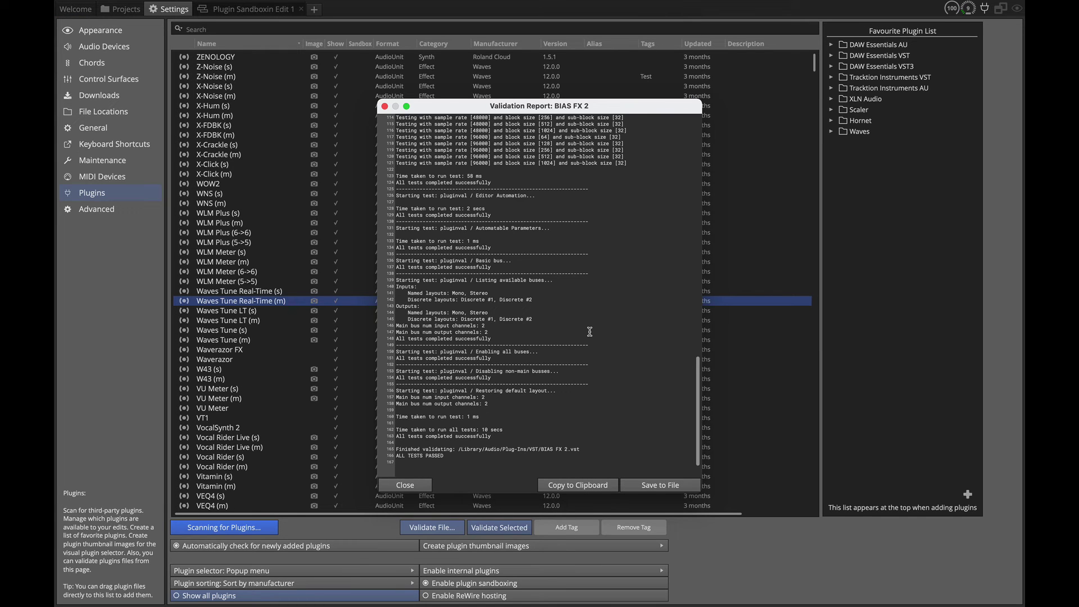
left_click(413, 486)
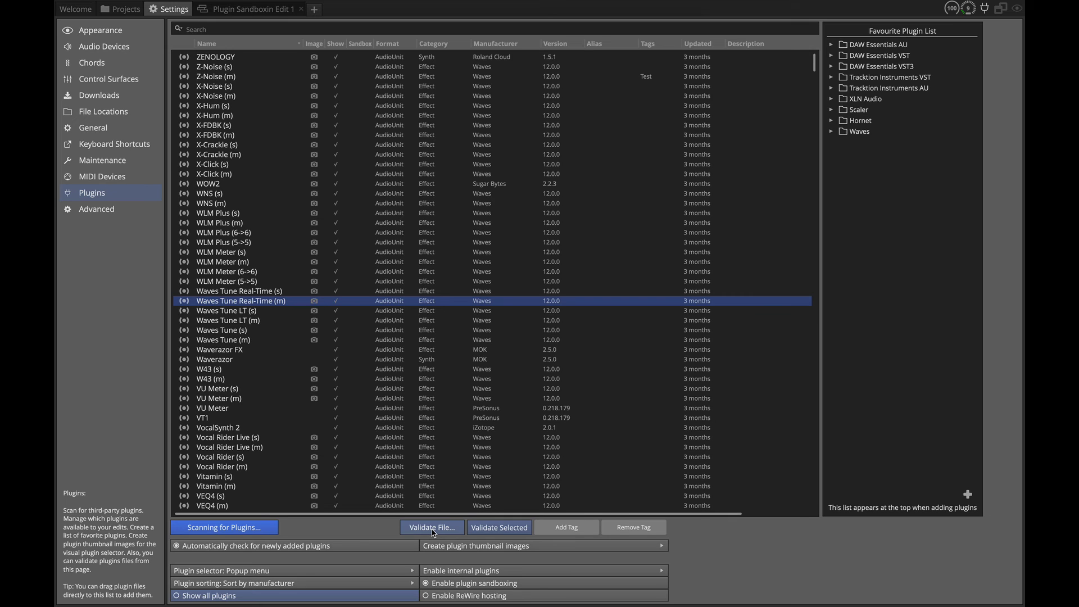
Scroll the plugin list down to the S entries to show sforzando ticked for sandboxing
scroll(364, 266, "down", 10)
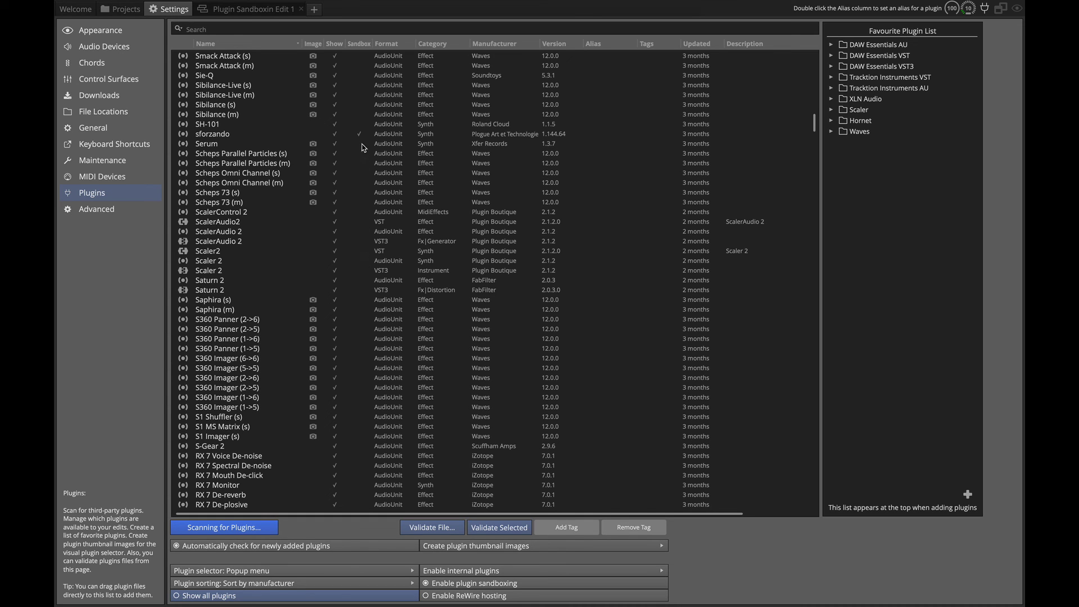
Scroll the plugin list past the sandboxed LoudMax entries down to the G and F plugins
scroll(361, 234, "down", 20)
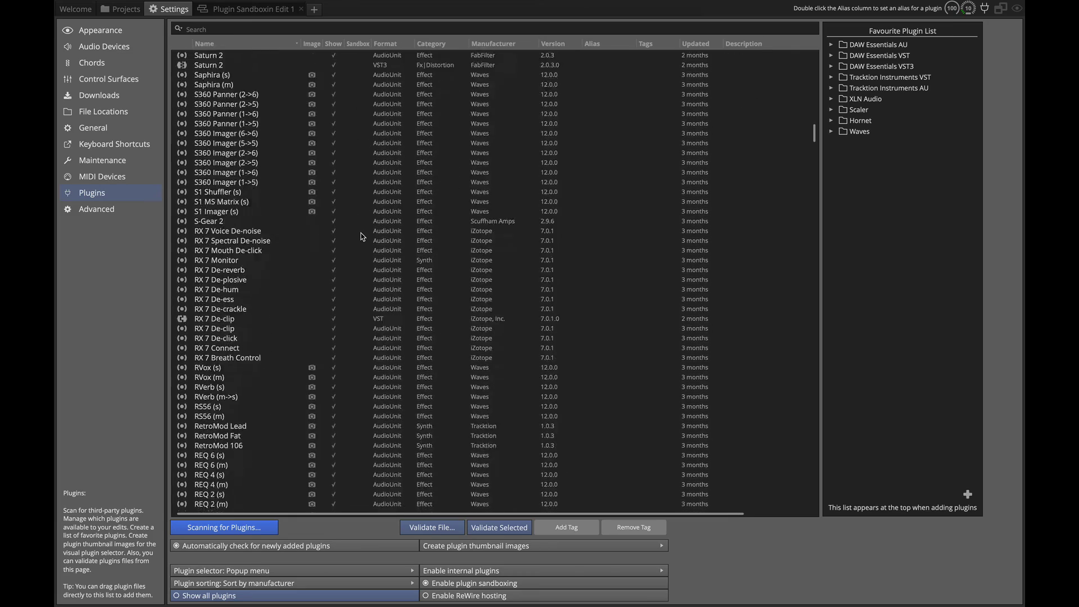
scroll(361, 236, "down", 20)
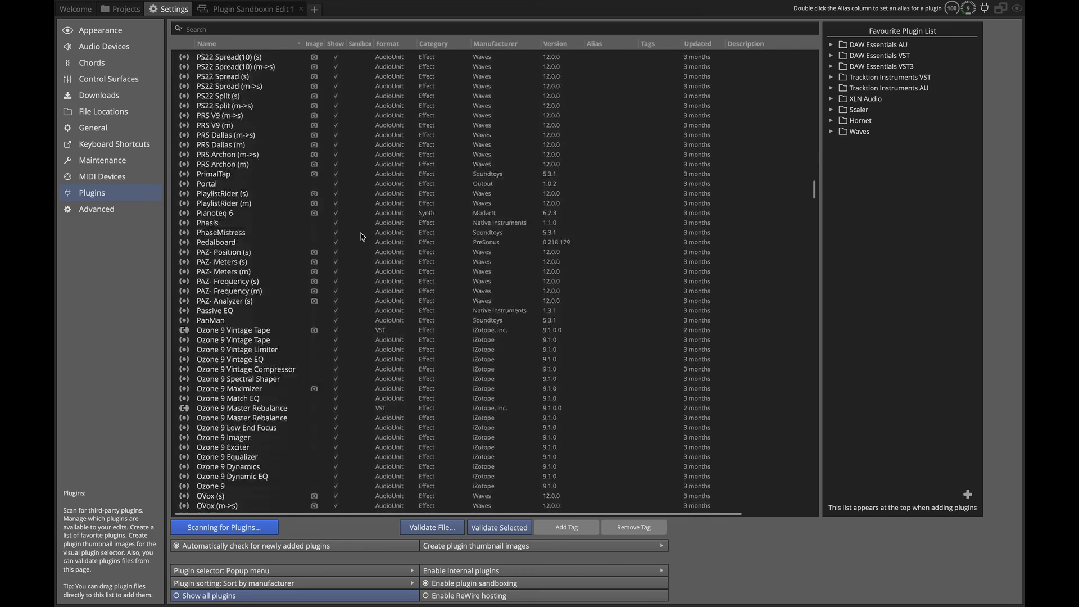
scroll(361, 233, "down", 20)
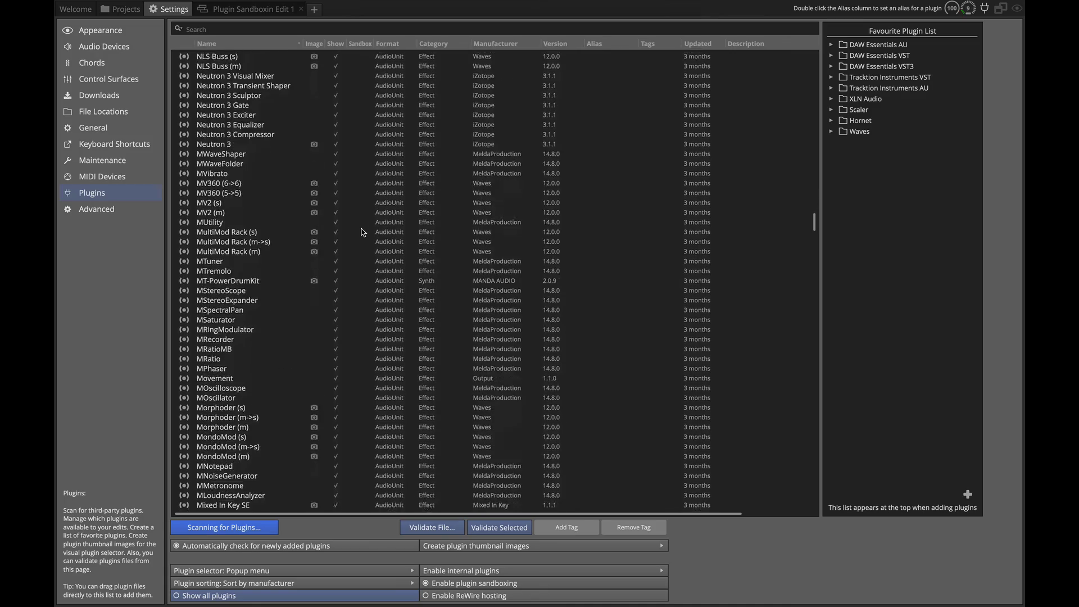
scroll(361, 232, "down", 10)
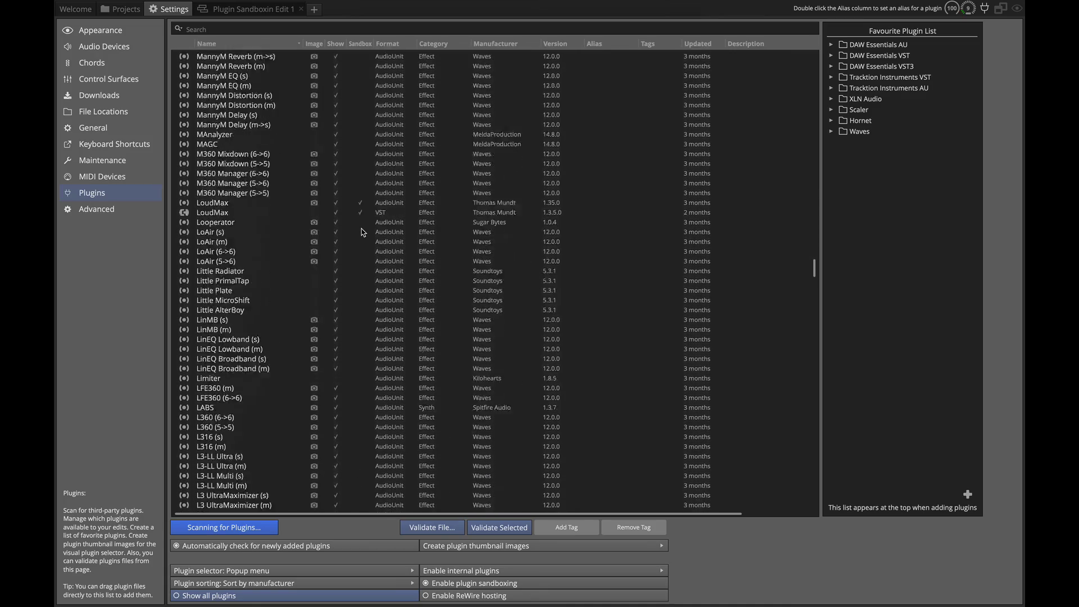
scroll(362, 232, "down", 20)
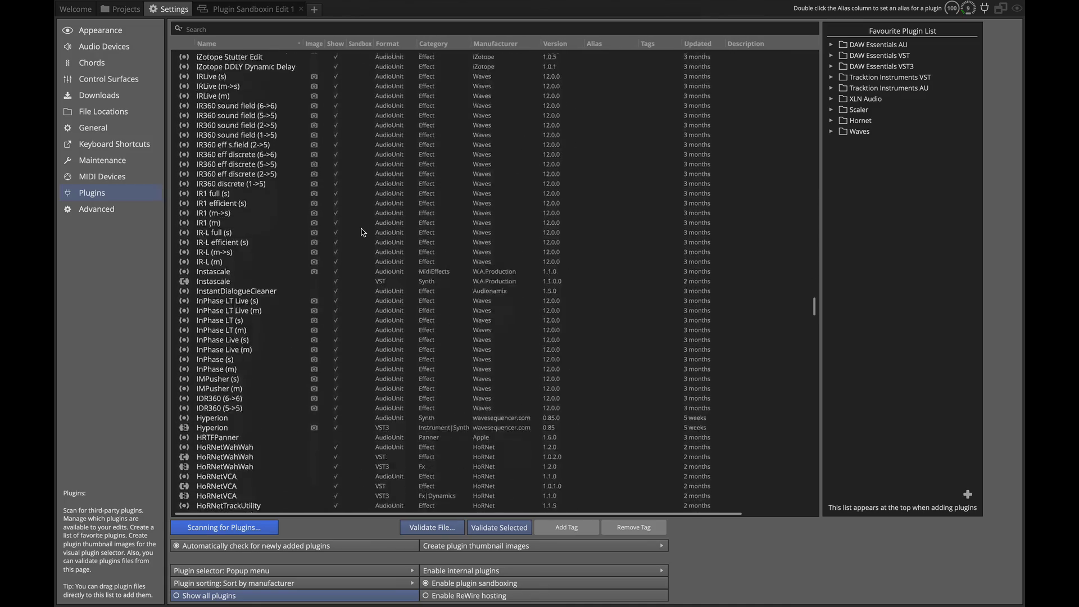
scroll(361, 233, "down", 20)
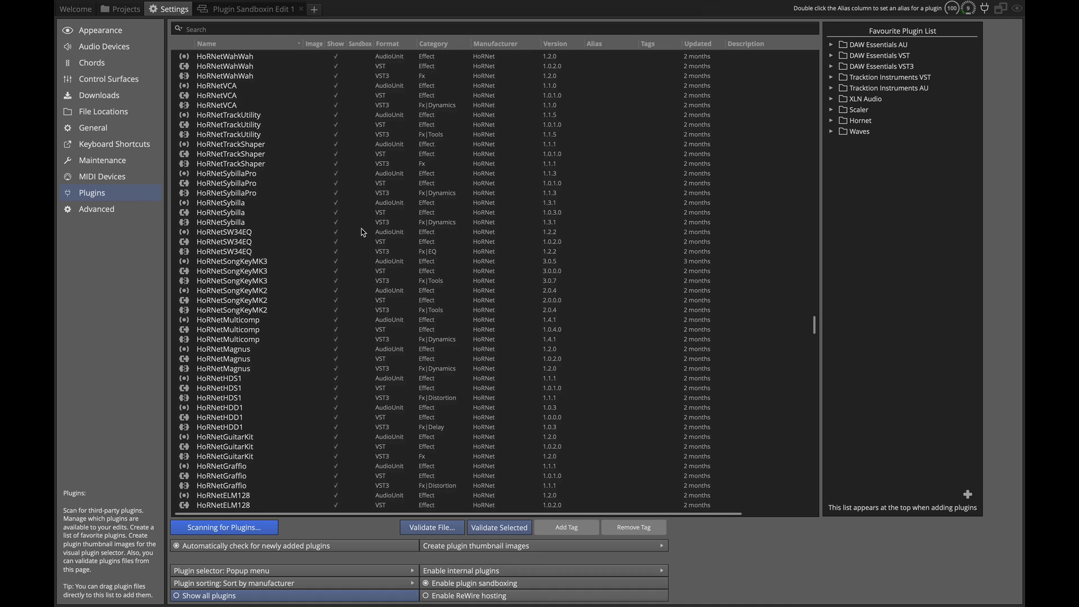
scroll(361, 232, "down", 20)
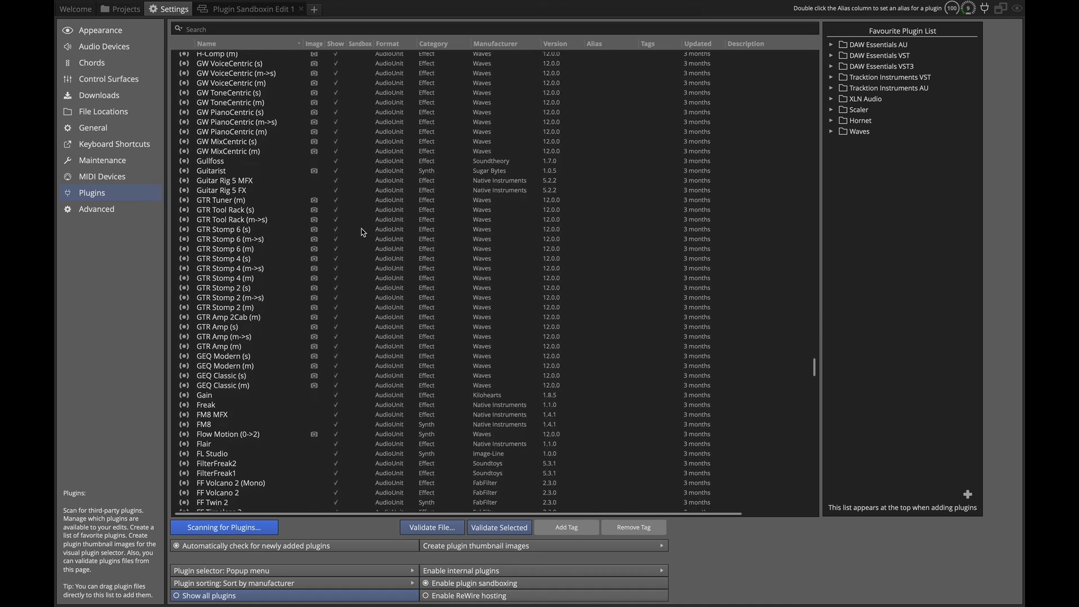
scroll(361, 232, "down", 1)
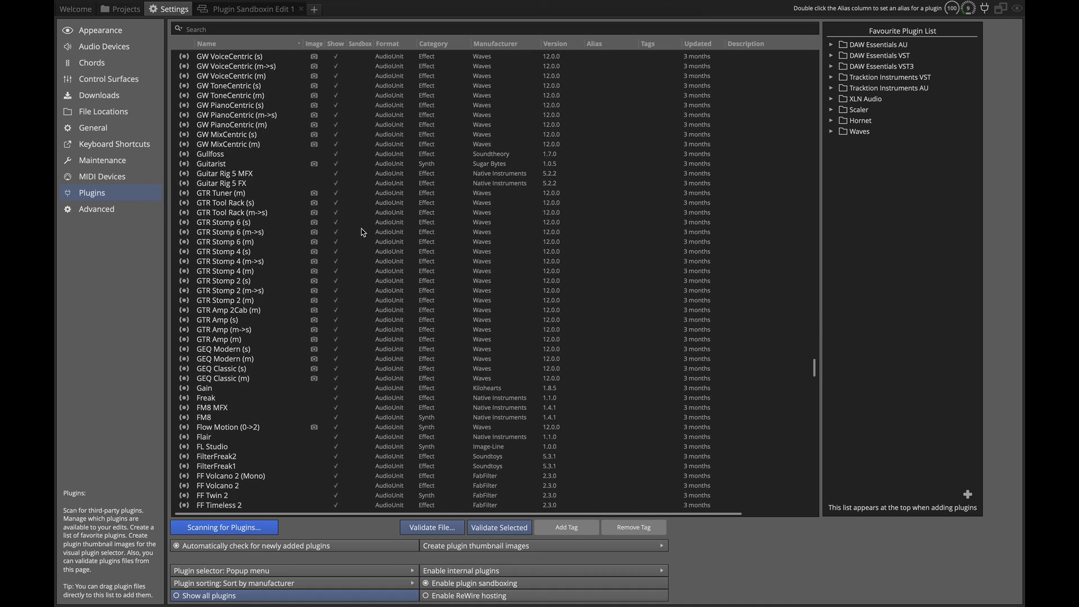